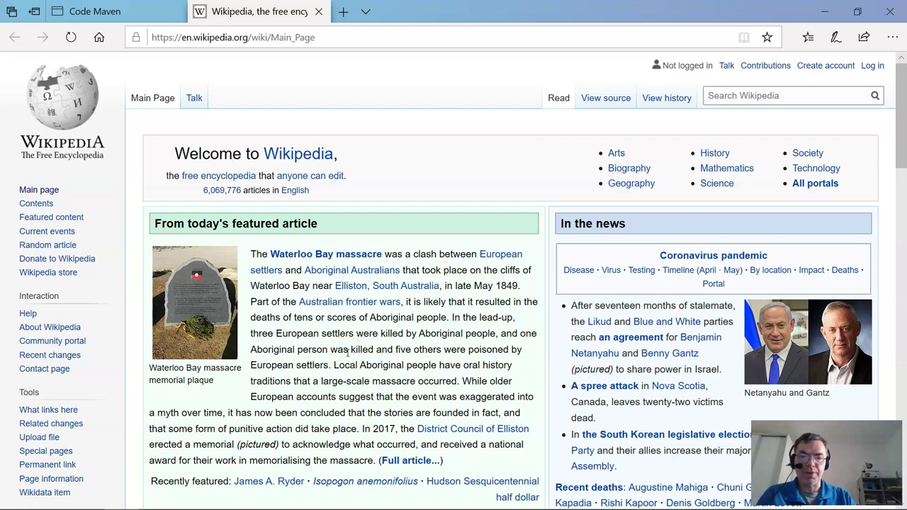
# - Search Wikipedia for 'snow white' to reach the Snow White article
pyautogui.scroll(-4, 355, 368)
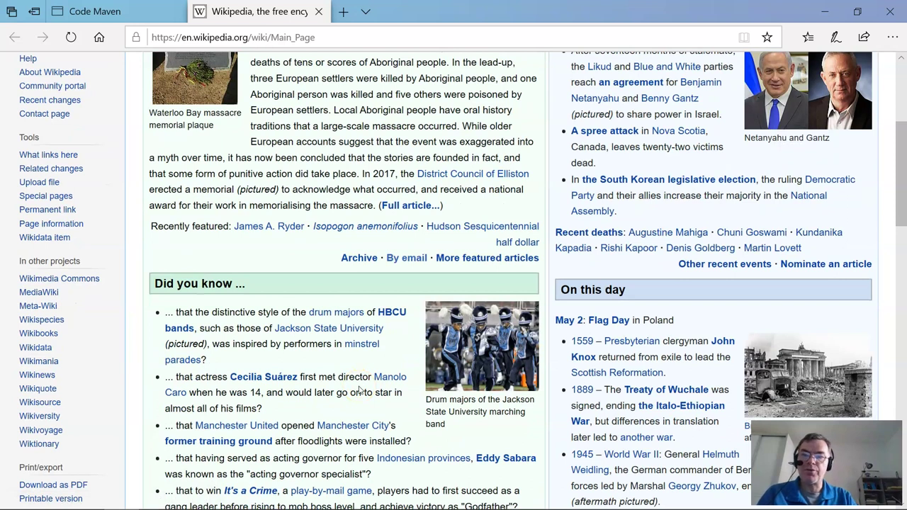
pyautogui.scroll(4, 354, 348)
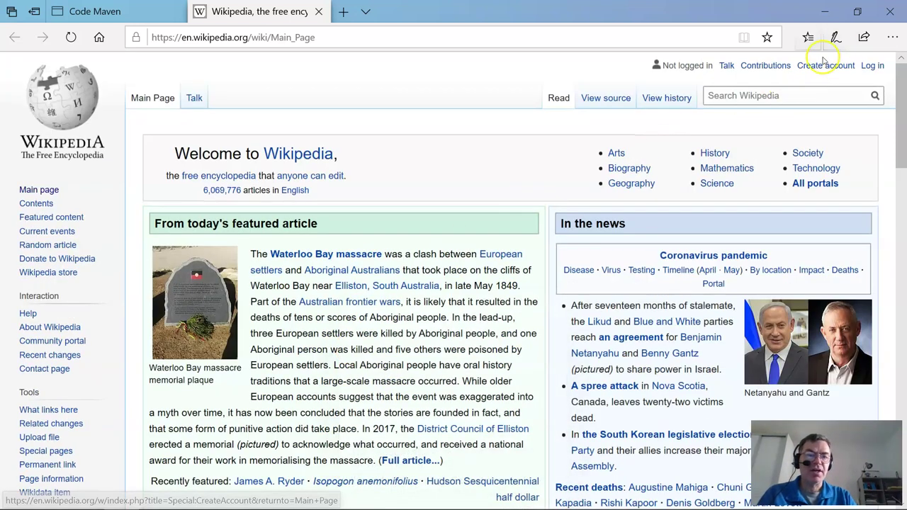
pyautogui.click(774, 96)
pyautogui.write('snow')
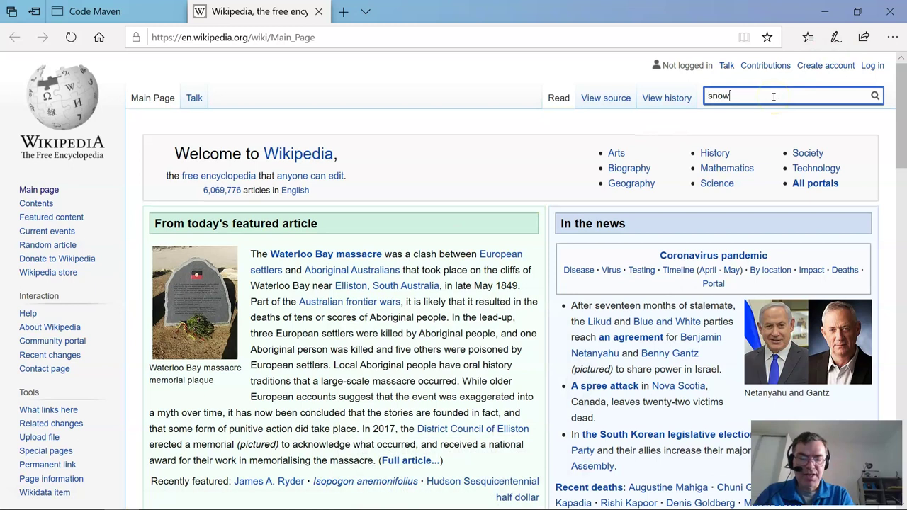
pyautogui.write(' white')
pyautogui.press('Return')
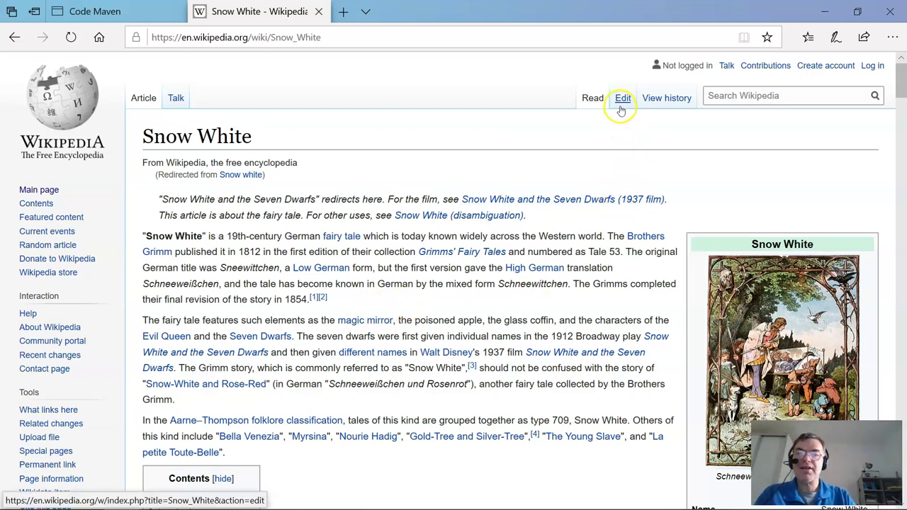
pyautogui.moveTo(489, 204)
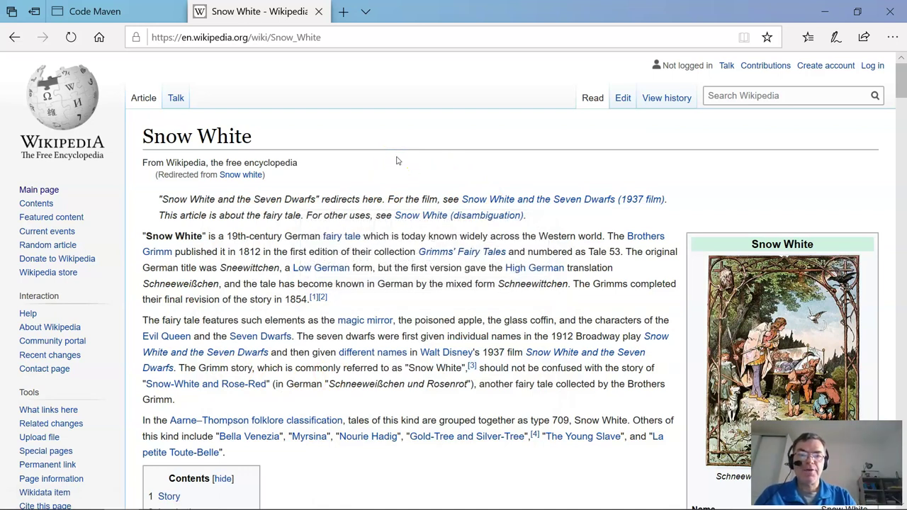
pyautogui.scroll(-2, 395, 160)
pyautogui.scroll(-5, 389, 305)
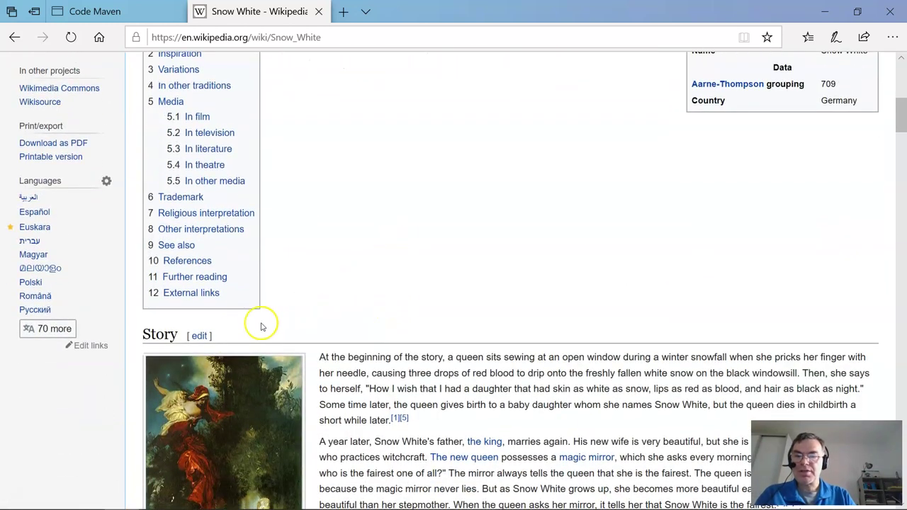
pyautogui.scroll(-2, 218, 336)
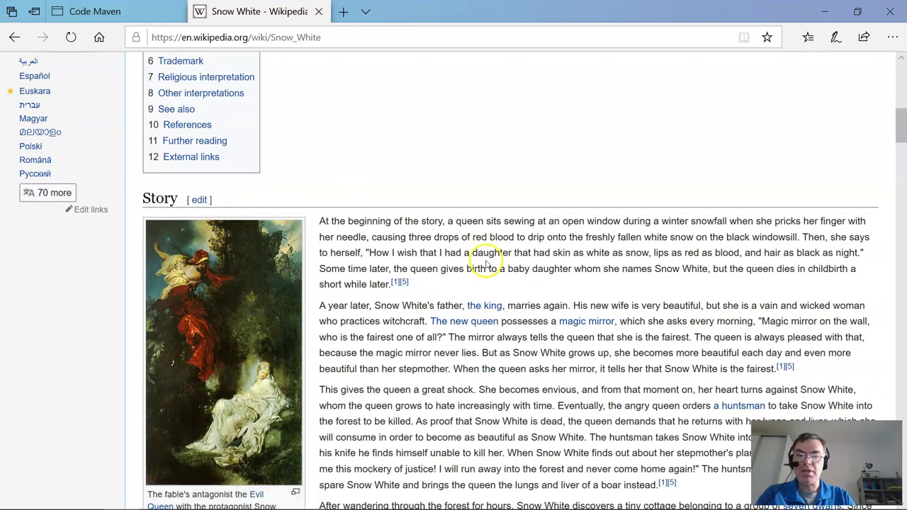
pyautogui.scroll(-2, 543, 182)
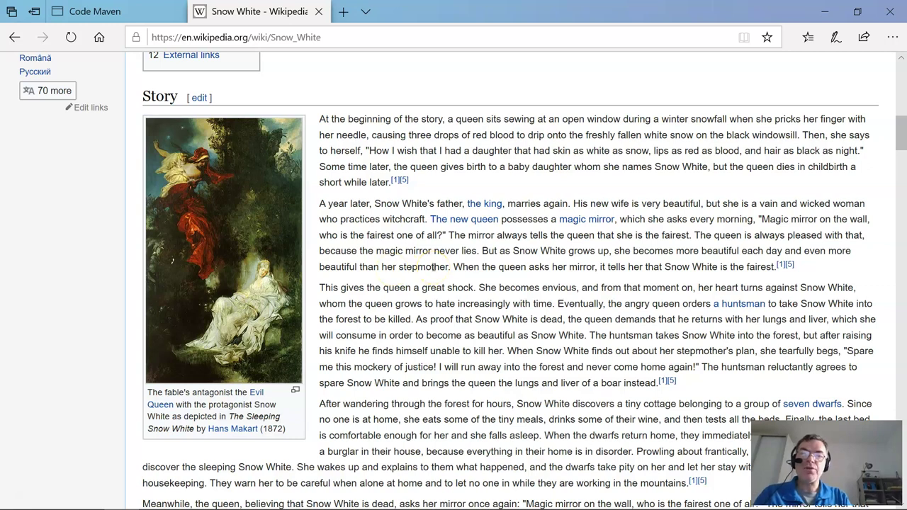
pyautogui.scroll(10, 434, 267)
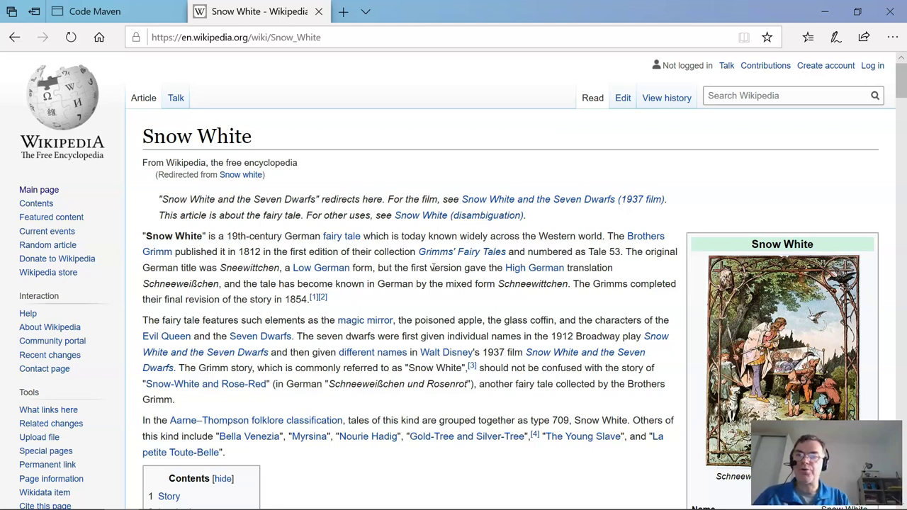
pyautogui.click(824, 93)
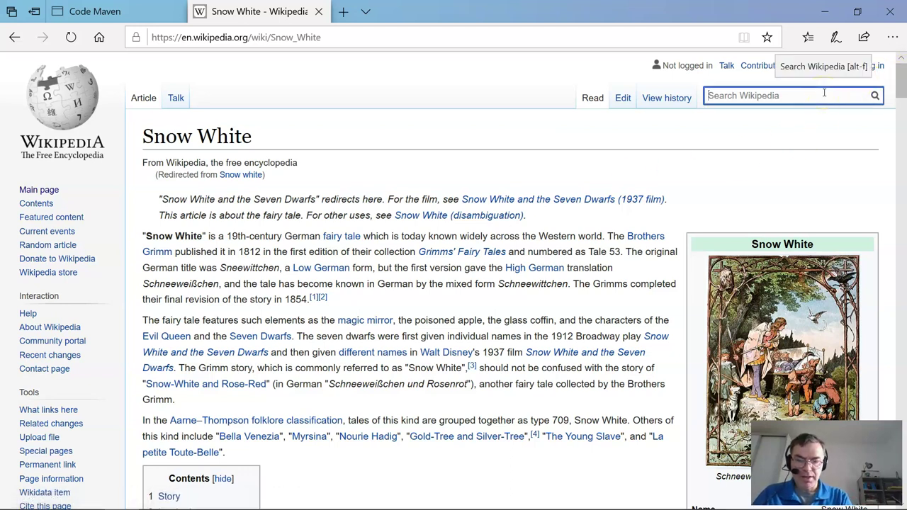
# - Search for 'sandbox', then follow the Wikipedia:Sandbox hatnote link on the Sandbox article
pyautogui.write('sand')
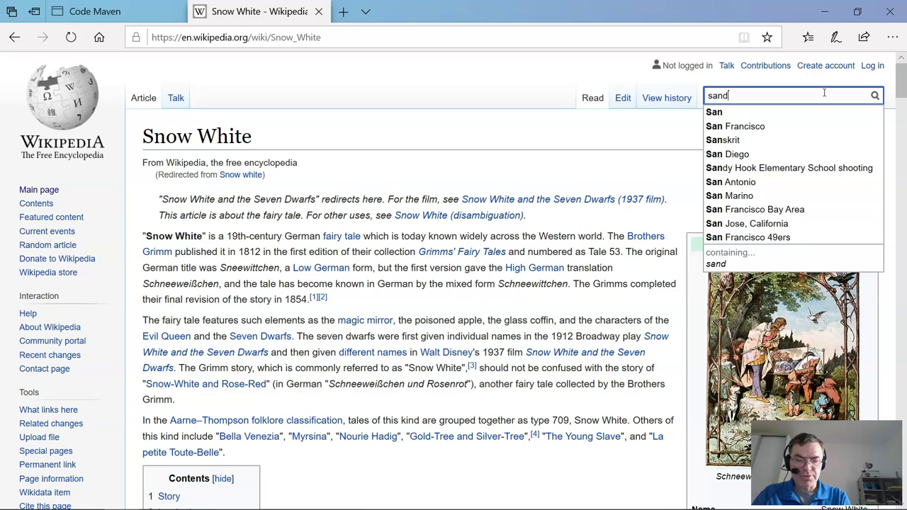
pyautogui.write('box')
pyautogui.press('Return')
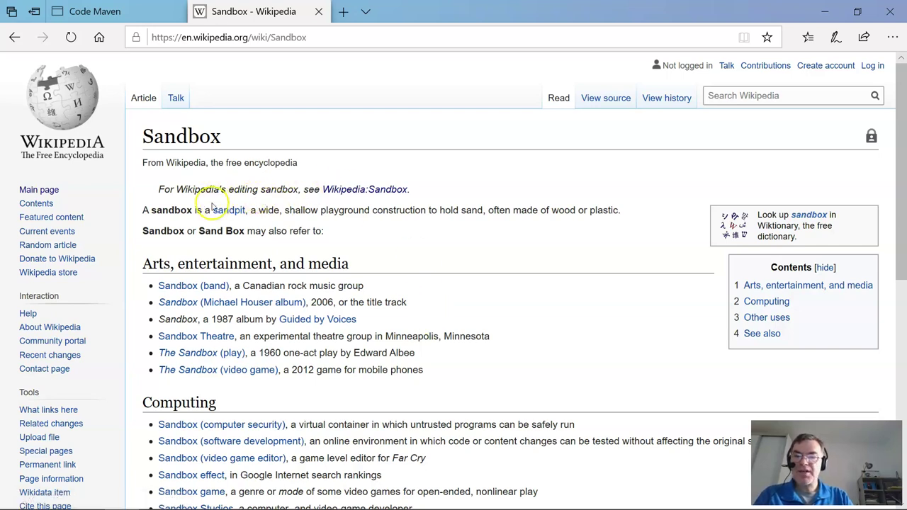
pyautogui.click(382, 190)
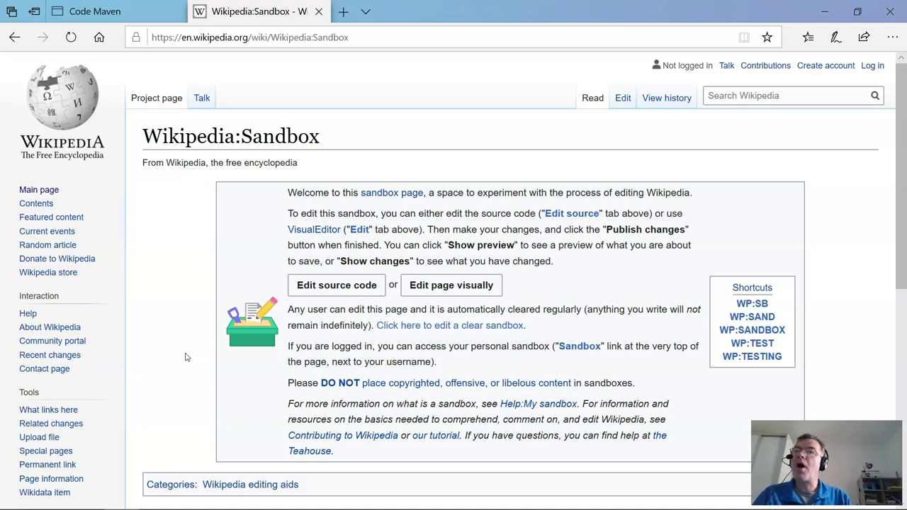
pyautogui.scroll(-1, 179, 385)
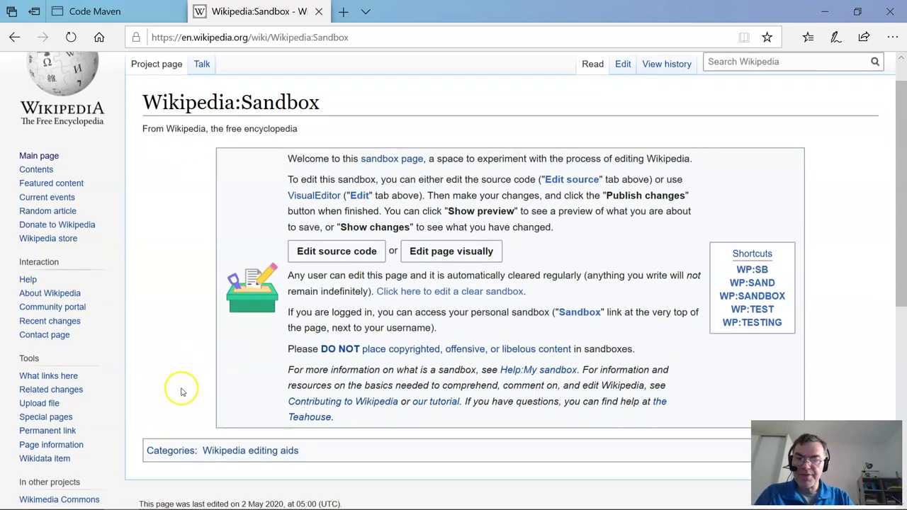
pyautogui.click(161, 322)
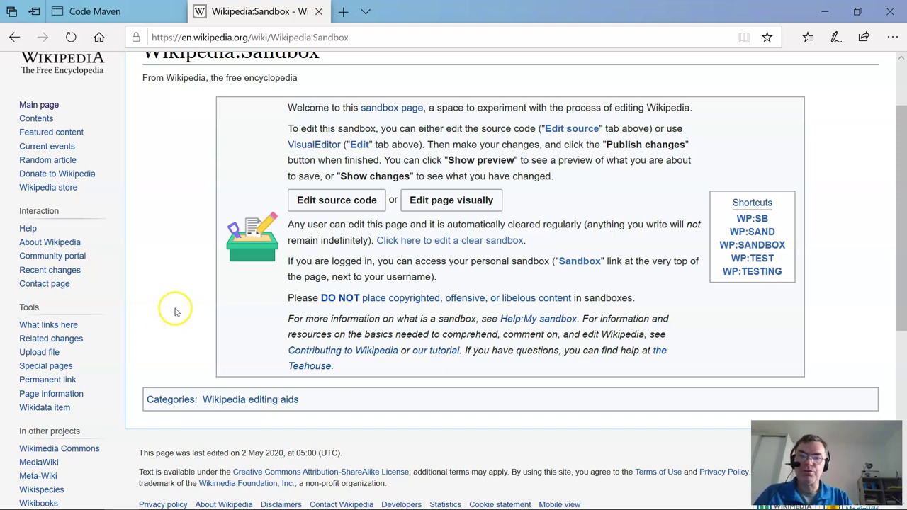
pyautogui.scroll(1, 176, 309)
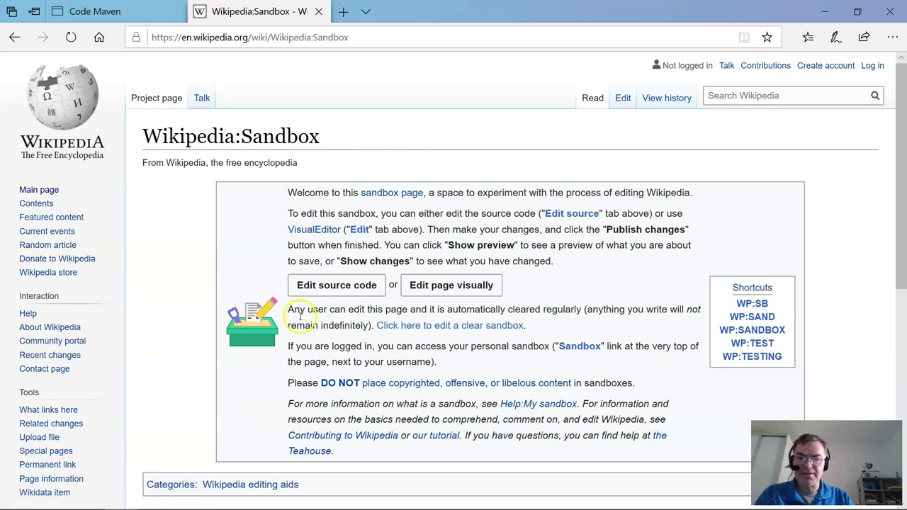
# - Edit the Sandbox, dismiss the welcome message, and place the caret on the empty line below the header
pyautogui.click(623, 100)
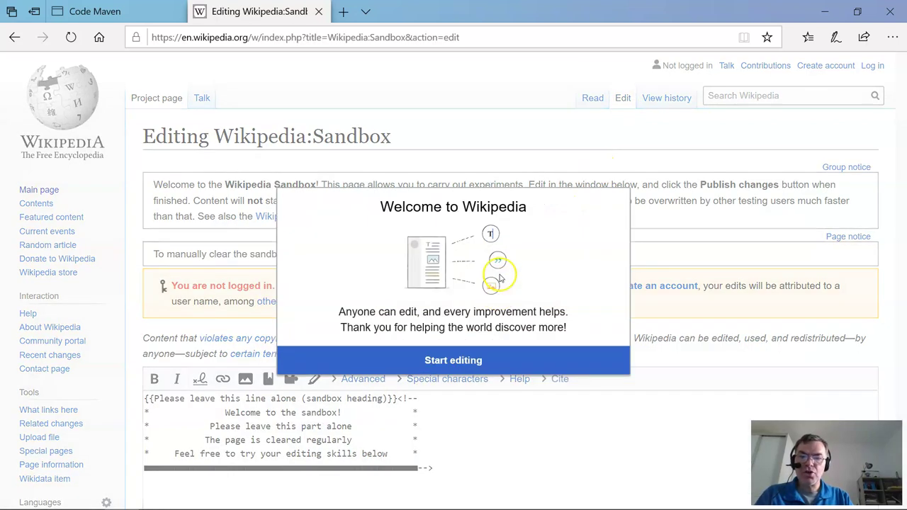
pyautogui.click(450, 361)
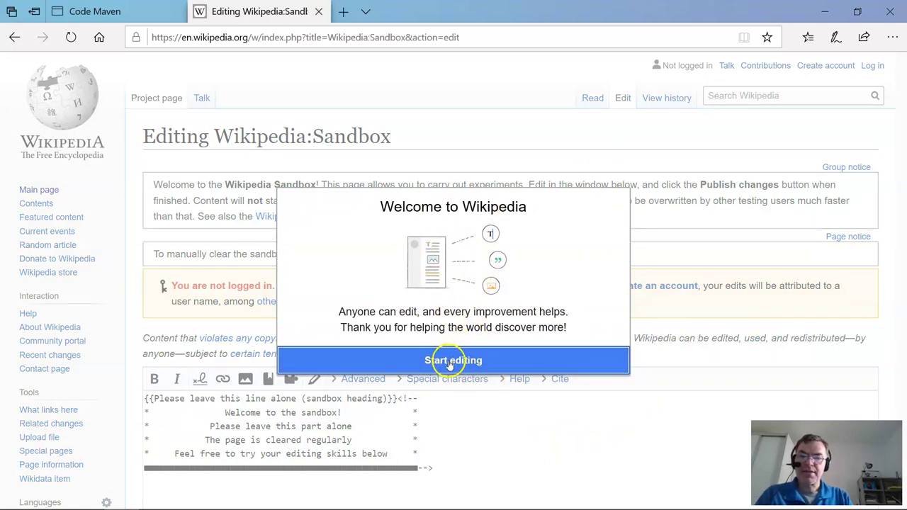
pyautogui.scroll(-3, 537, 424)
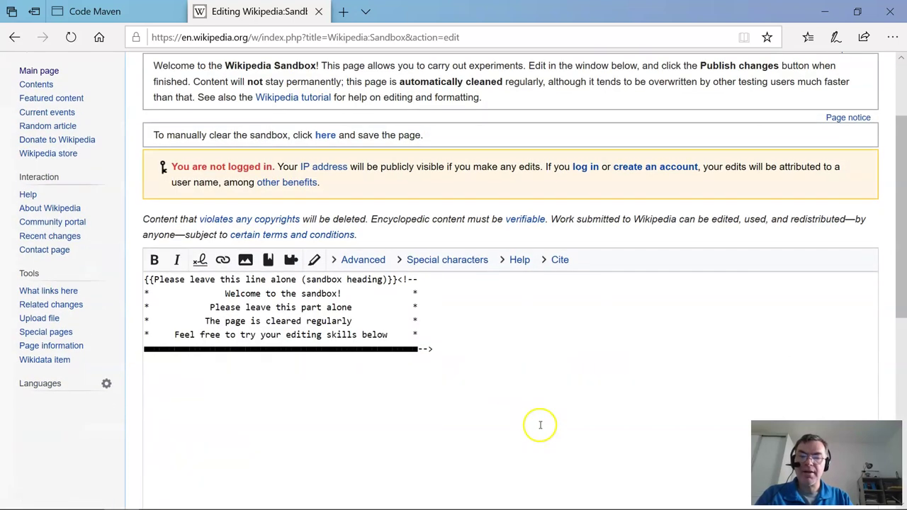
pyautogui.click(472, 316)
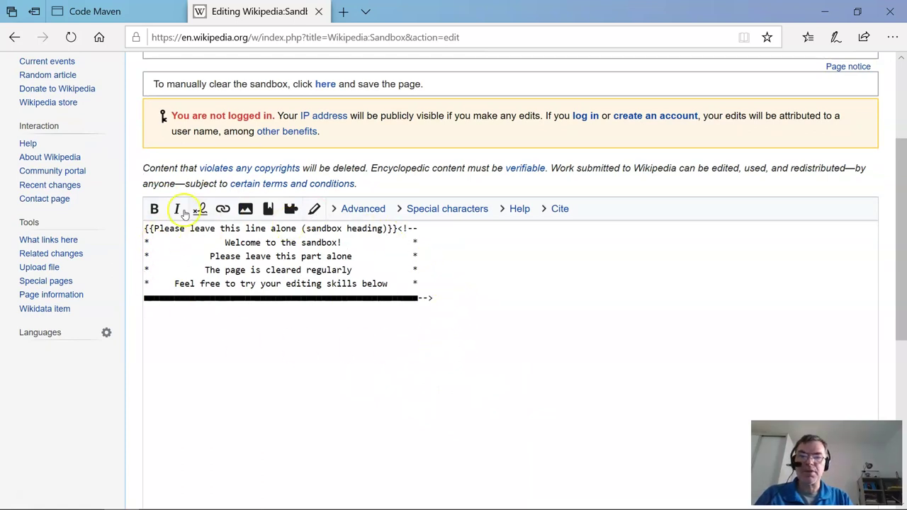
pyautogui.scroll(3, 617, 248)
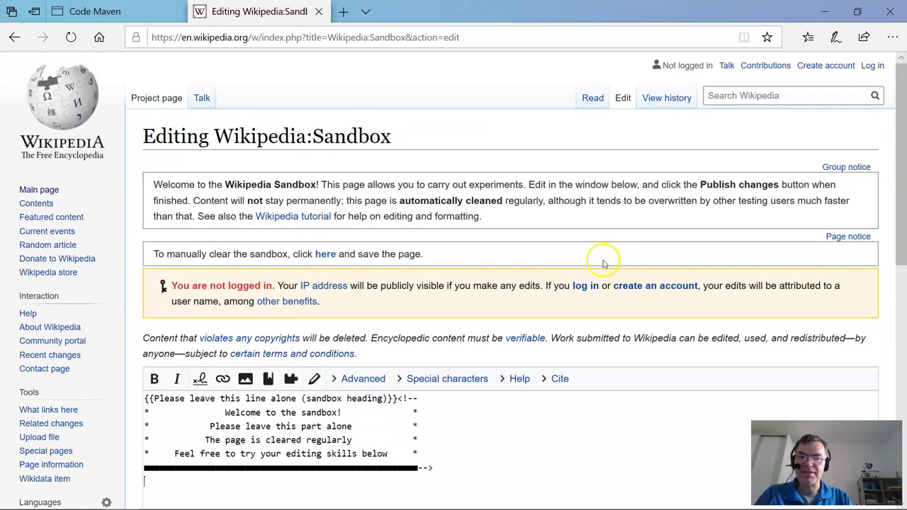
pyautogui.moveTo(627, 506)
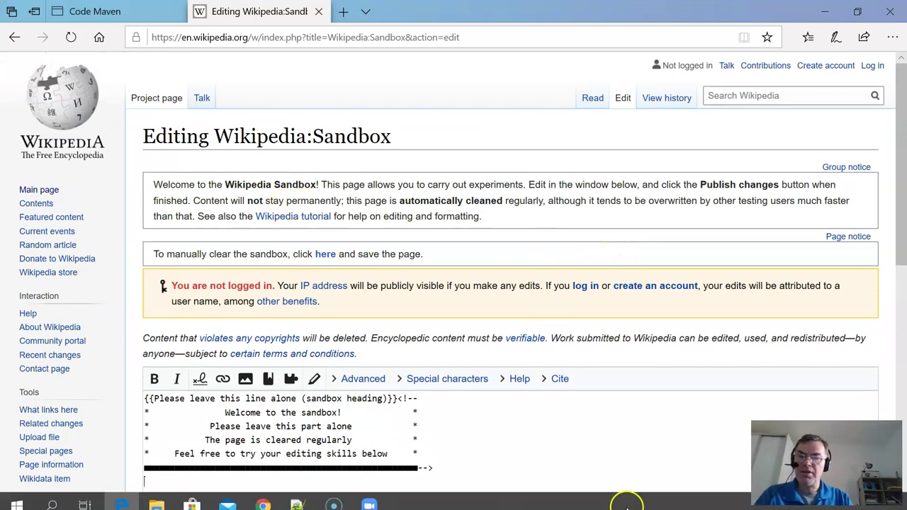
pyautogui.scroll(-2, 559, 417)
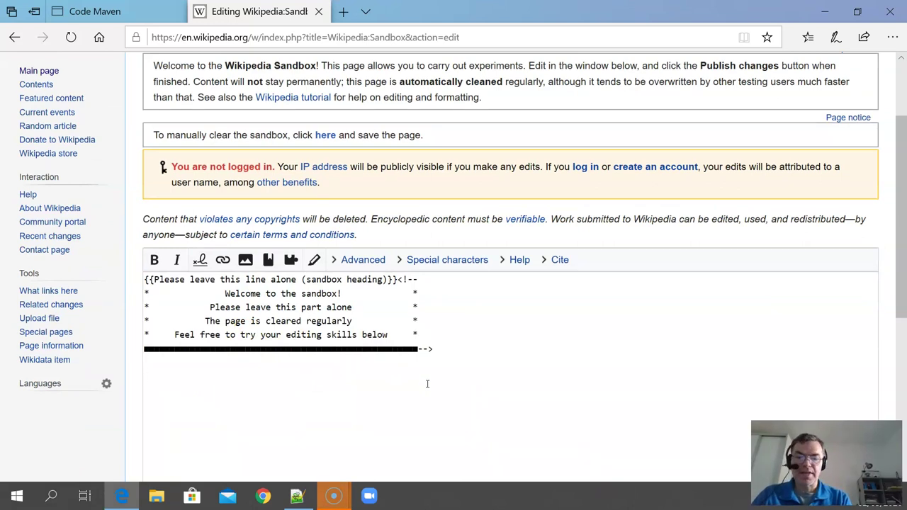
# - Write 'hello world' in the Sandbox source and publish the edit
pyautogui.write('hell o world')
pyautogui.click(445, 295)
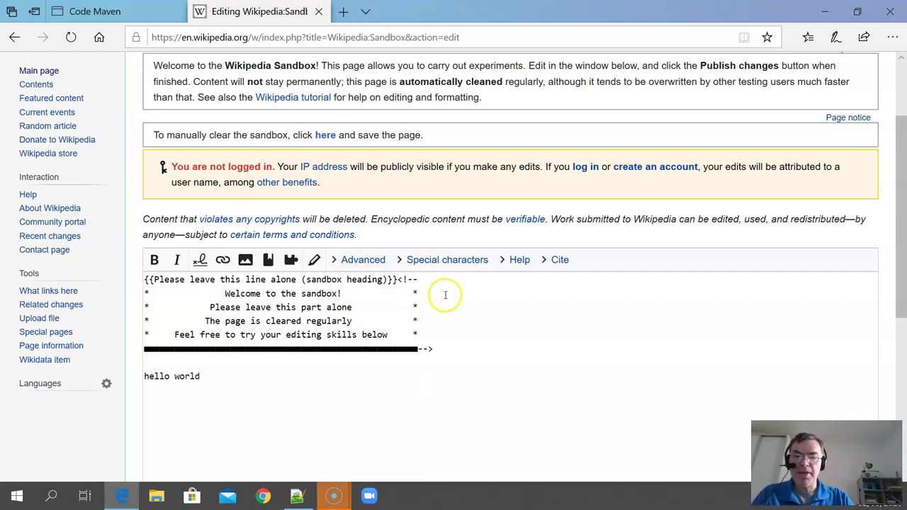
pyautogui.scroll(-4, 446, 295)
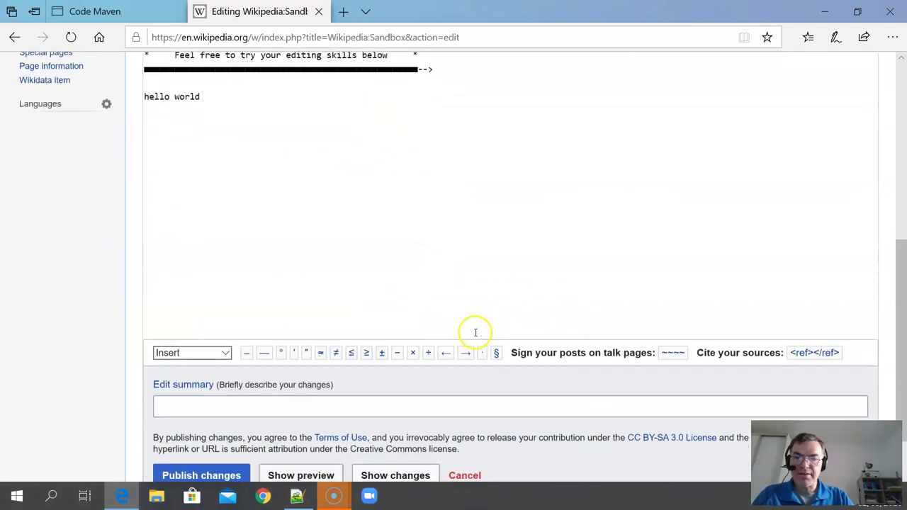
pyautogui.scroll(-2, 476, 332)
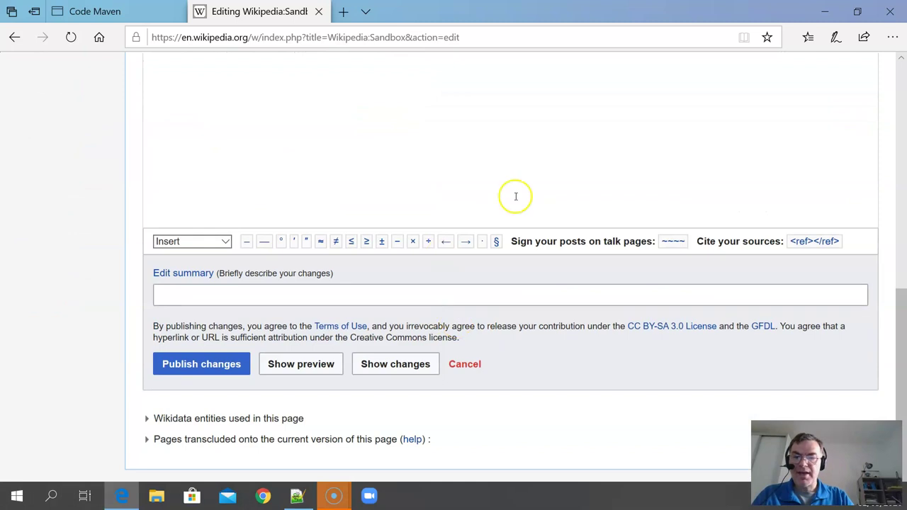
pyautogui.click(202, 373)
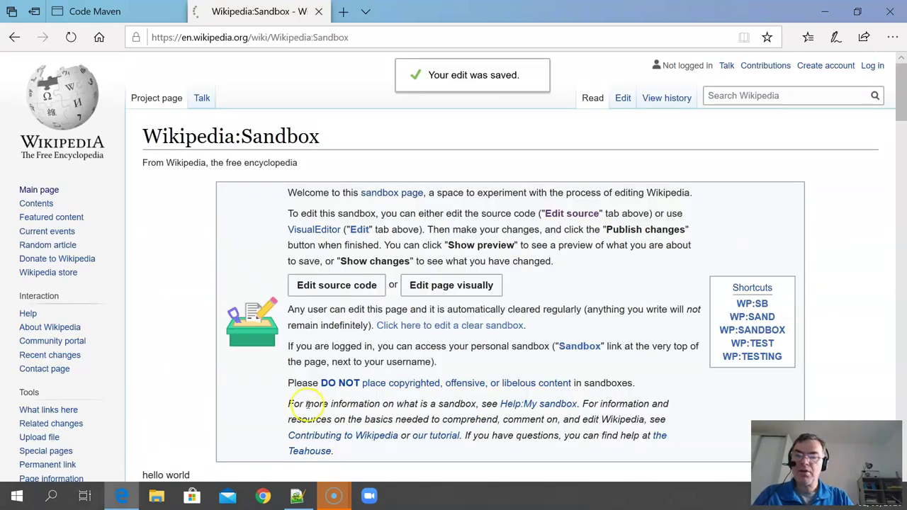
# - Scroll through the saved Sandbox page to check the published 'hello world' line
pyautogui.scroll(-3, 193, 300)
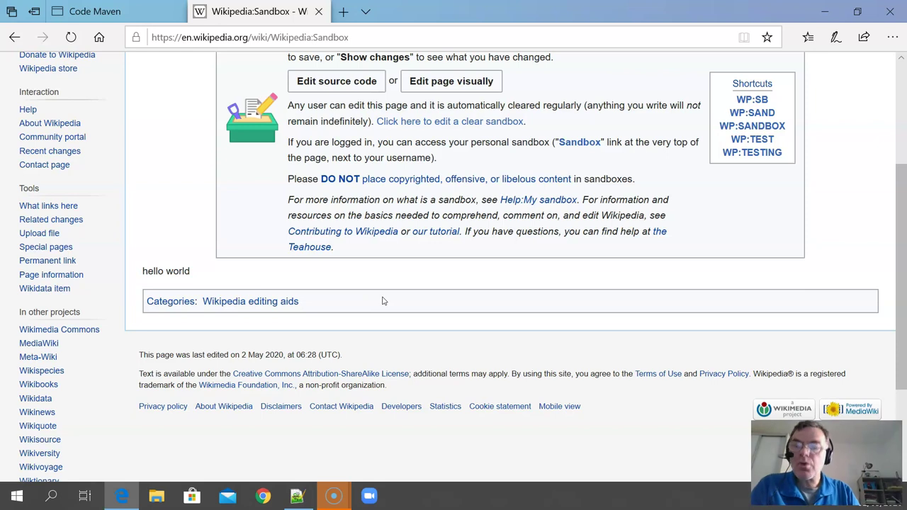
pyautogui.scroll(3, 382, 301)
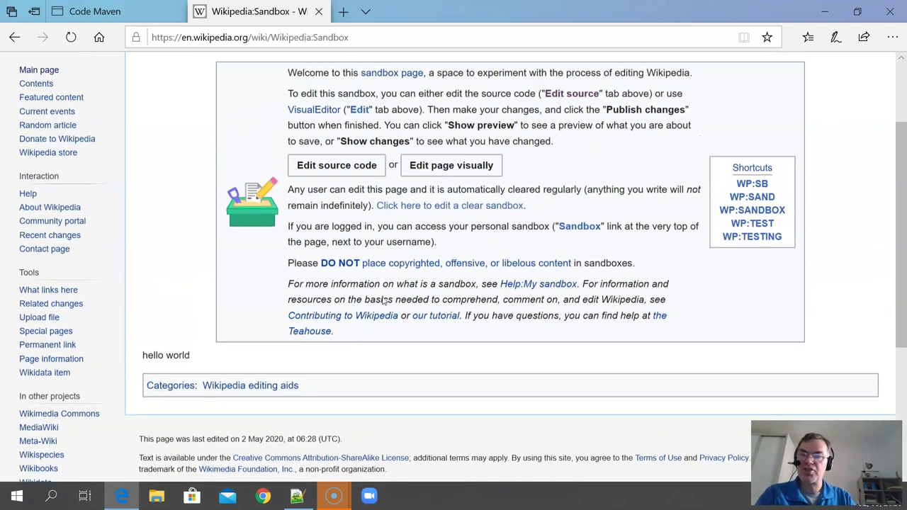
pyautogui.scroll(1, 273, 341)
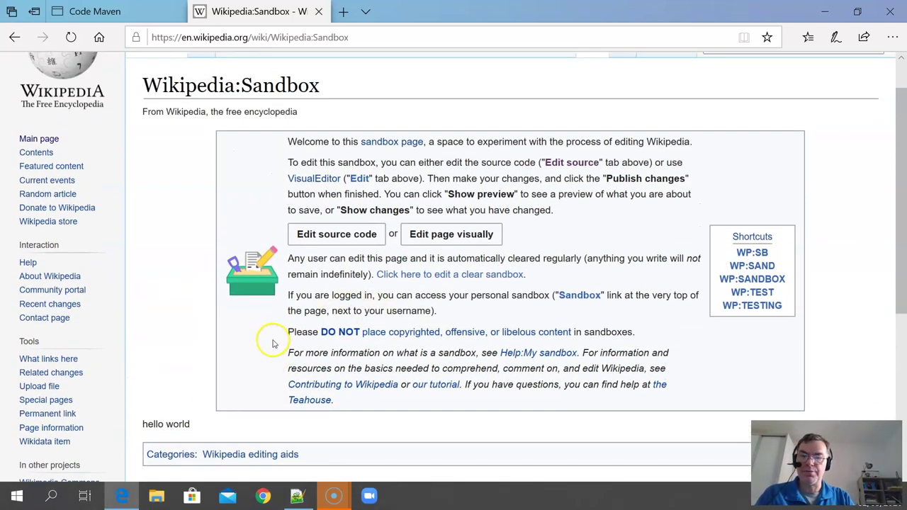
pyautogui.scroll(1, 522, 259)
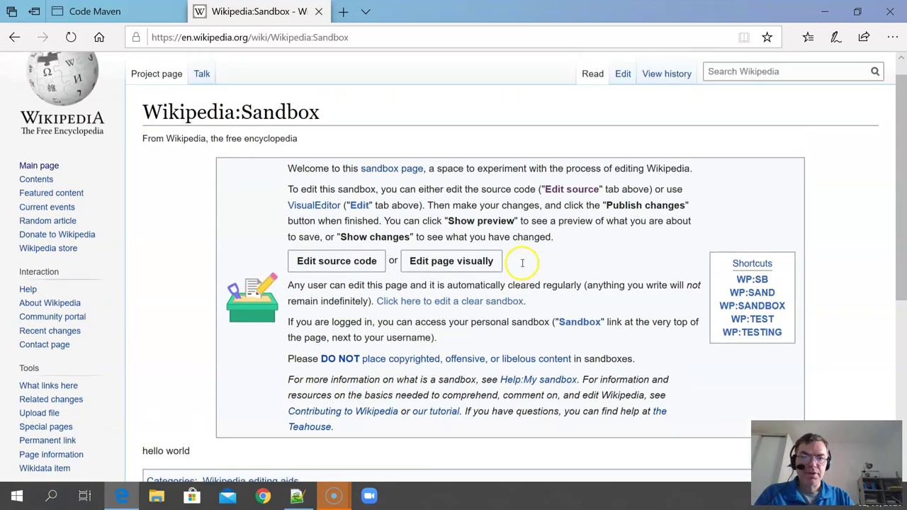
# - Add the line 'thee next line' below 'hello world' in the Sandbox source
pyautogui.click(626, 103)
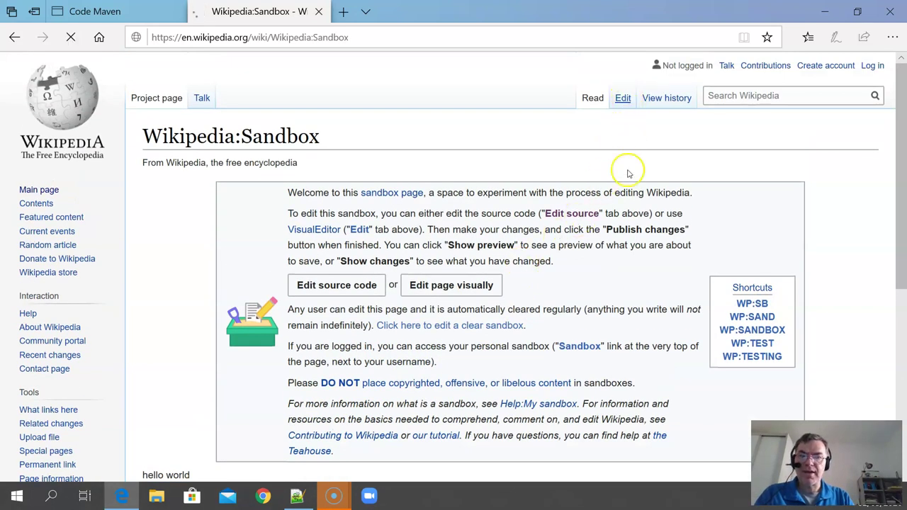
pyautogui.scroll(-3, 455, 278)
pyautogui.click(266, 253)
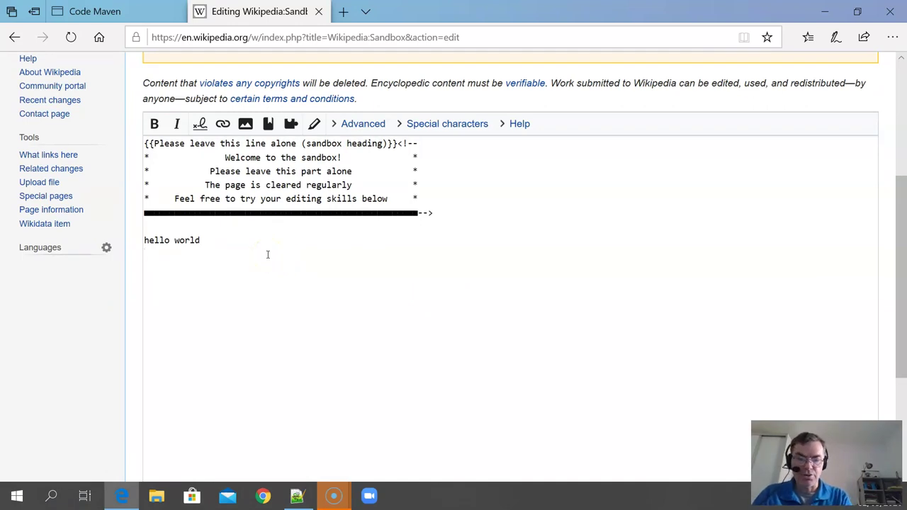
pyautogui.write('thee next line')
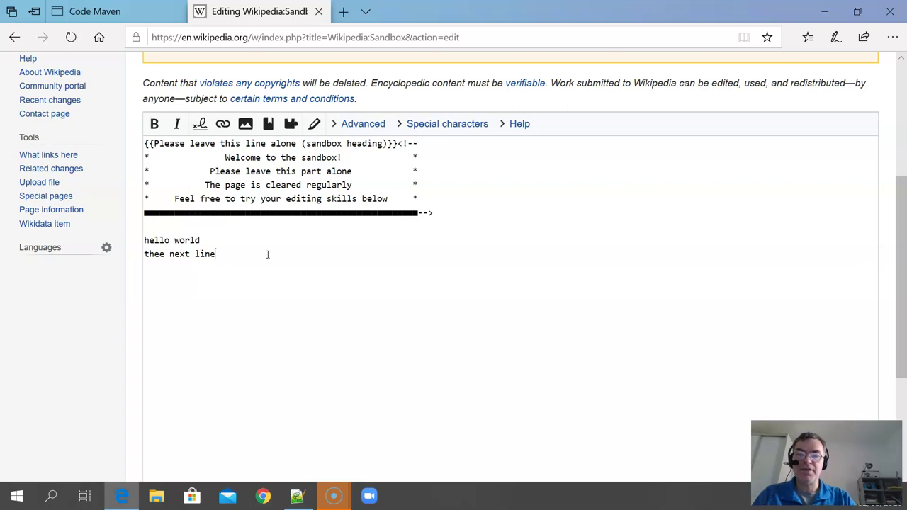
# - Enter the edit summary 'adding a second line' and publish the change
pyautogui.scroll(-4, 361, 263)
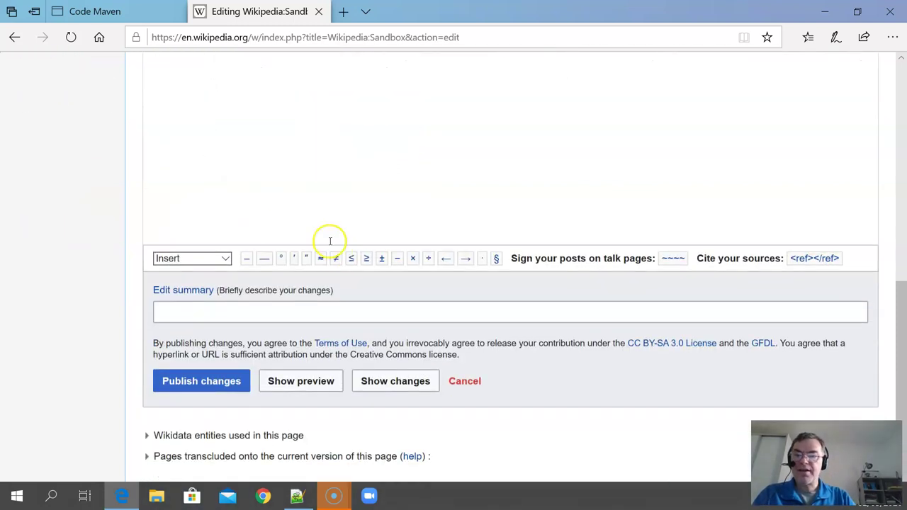
pyautogui.scroll(-1, 328, 243)
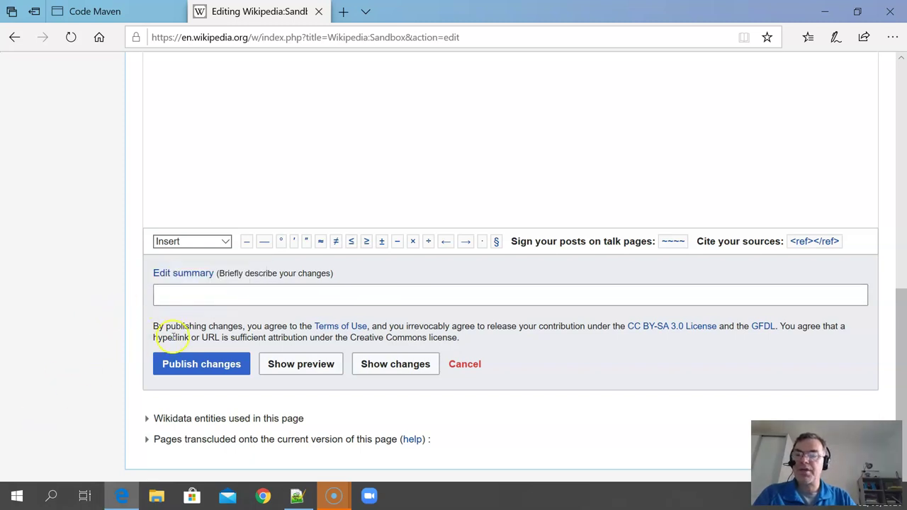
pyautogui.click(195, 298)
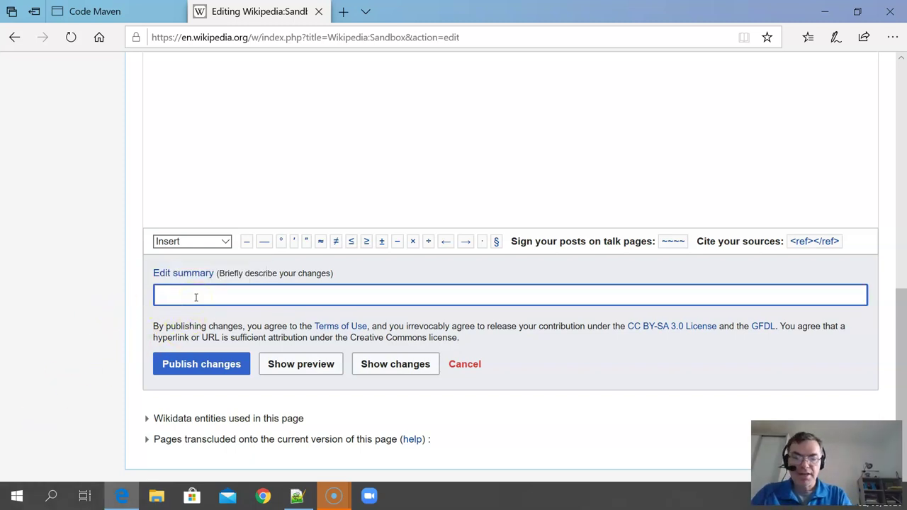
pyautogui.write('adding a')
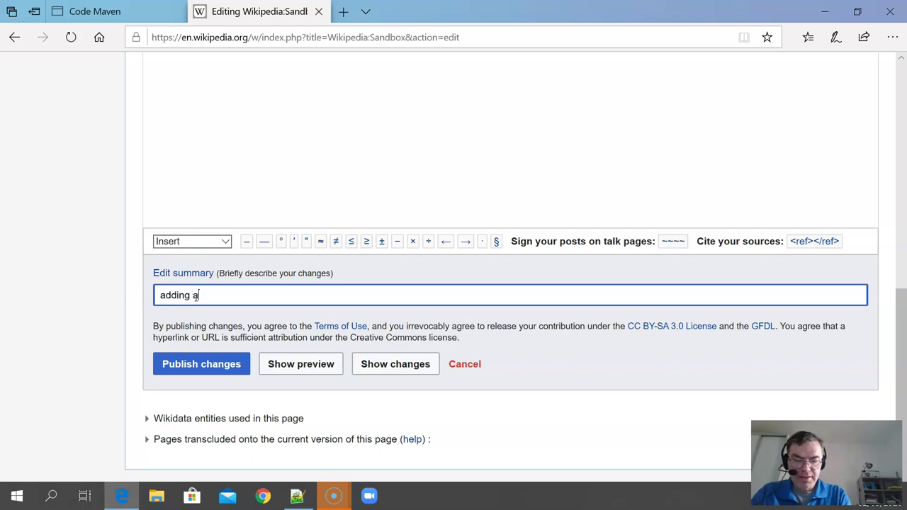
pyautogui.write(' second line')
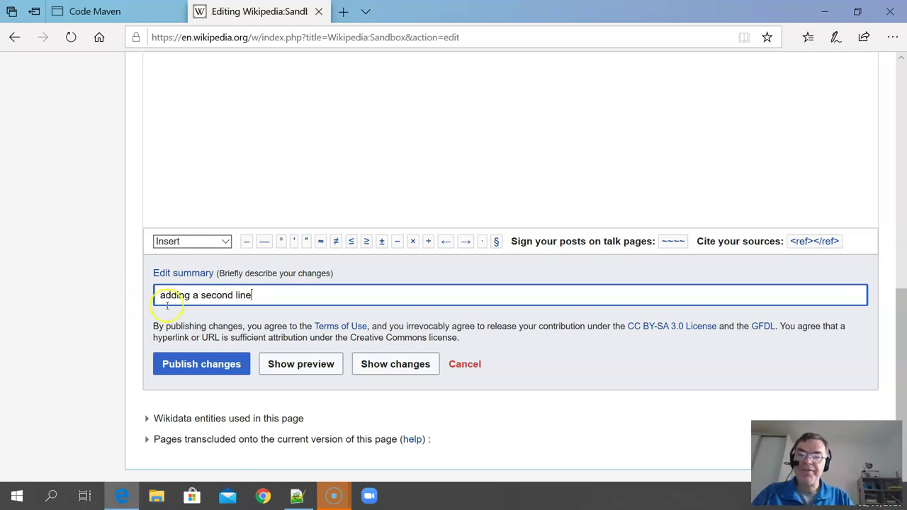
pyautogui.click(92, 305)
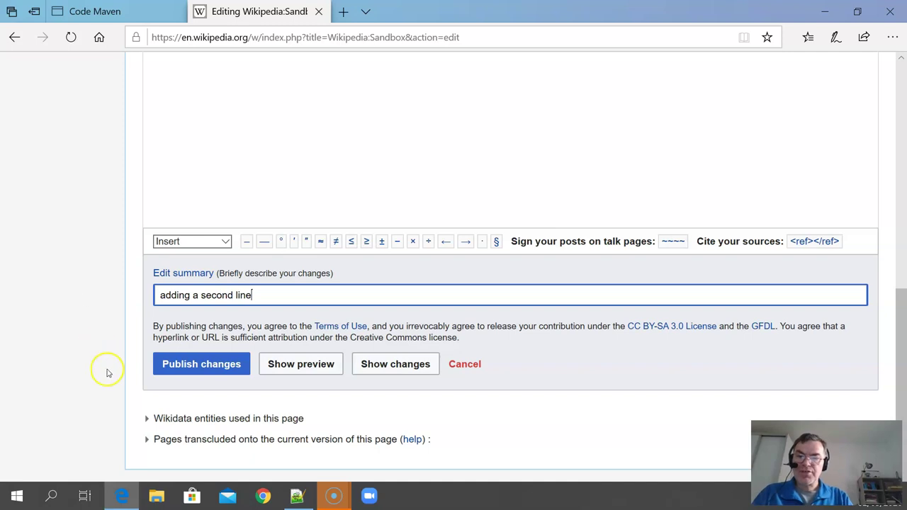
pyautogui.click(201, 367)
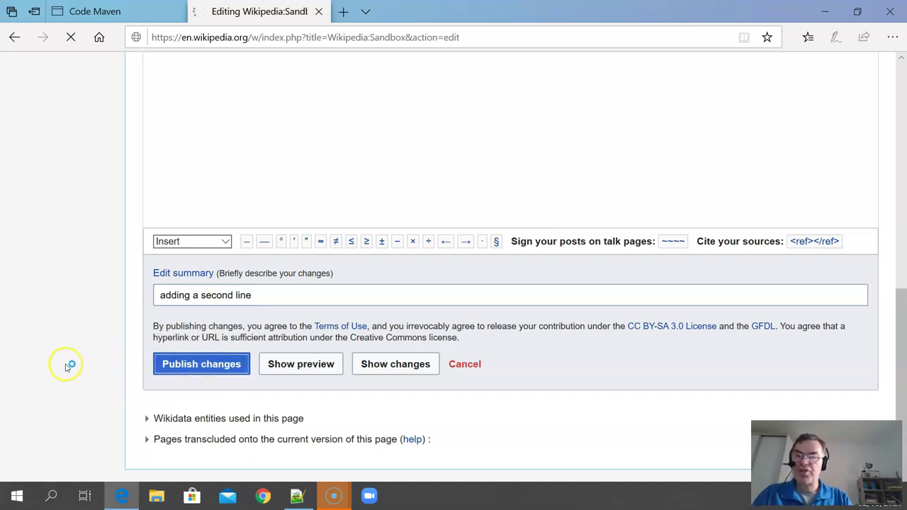
# - Scroll the published Sandbox to see 'hello world thee next line' joined on one line
pyautogui.scroll(-2, 137, 319)
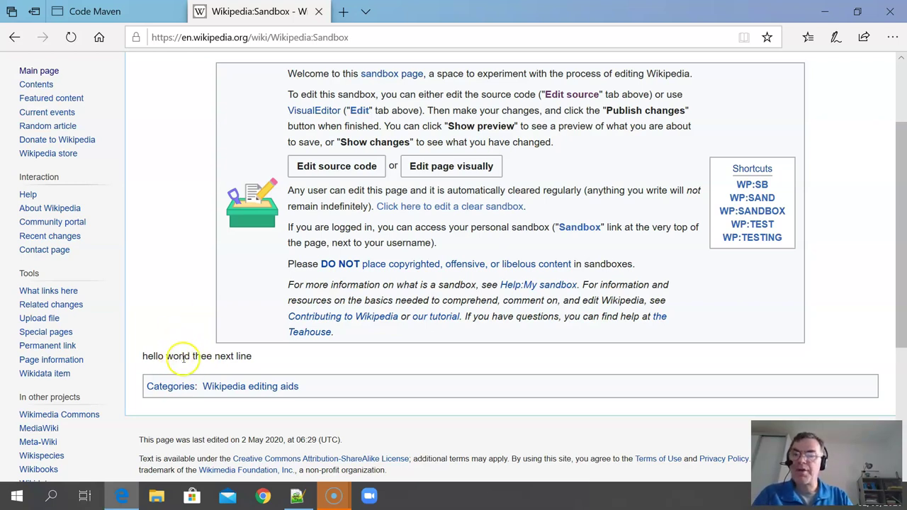
pyautogui.scroll(2, 194, 319)
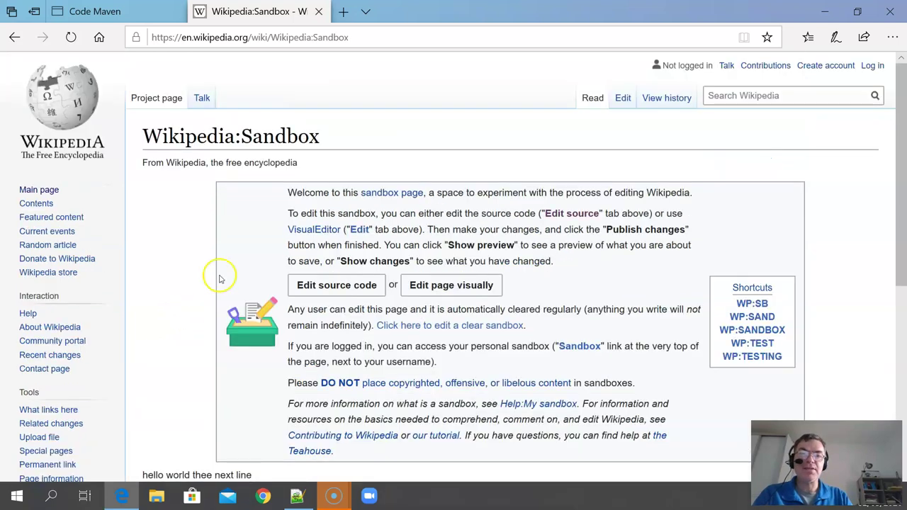
# - Insert a blank line after 'hello world' in the Sandbox source
pyautogui.click(623, 98)
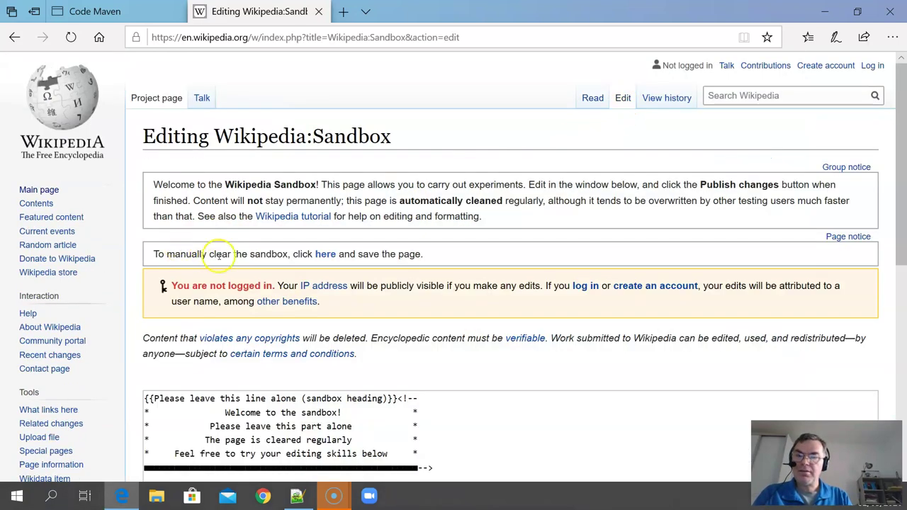
pyautogui.scroll(-2, 227, 269)
pyautogui.click(213, 324)
pyautogui.press('Return')
pyautogui.scroll(-5, 241, 323)
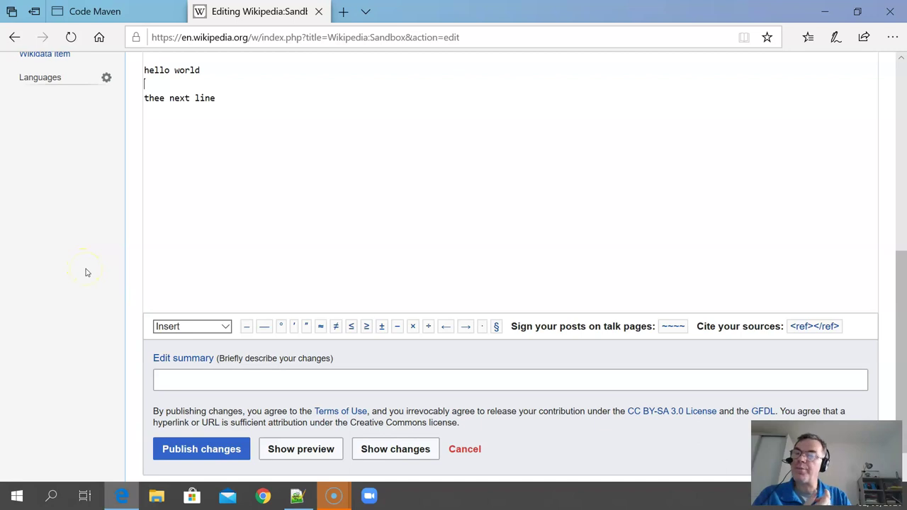
# - Preview the page with the separated lines and publish the change
pyautogui.click(311, 453)
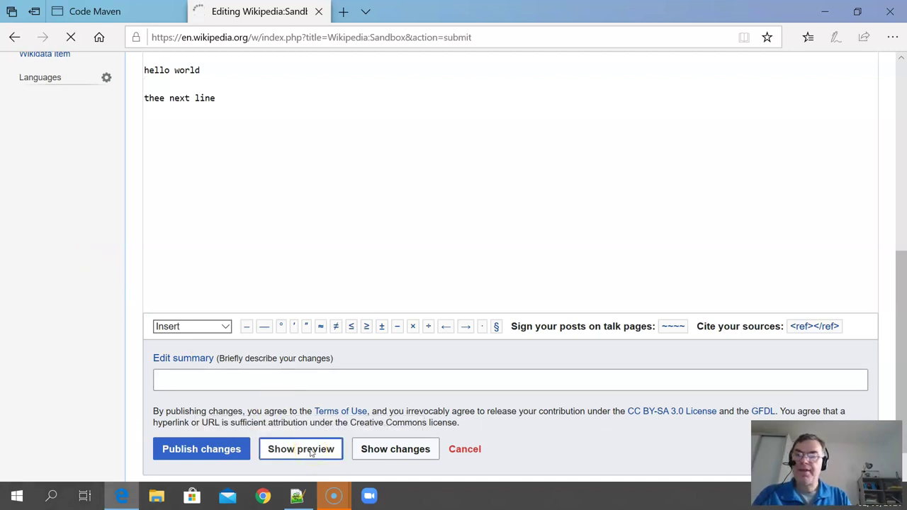
pyautogui.scroll(-2, 295, 358)
pyautogui.scroll(-5, 295, 362)
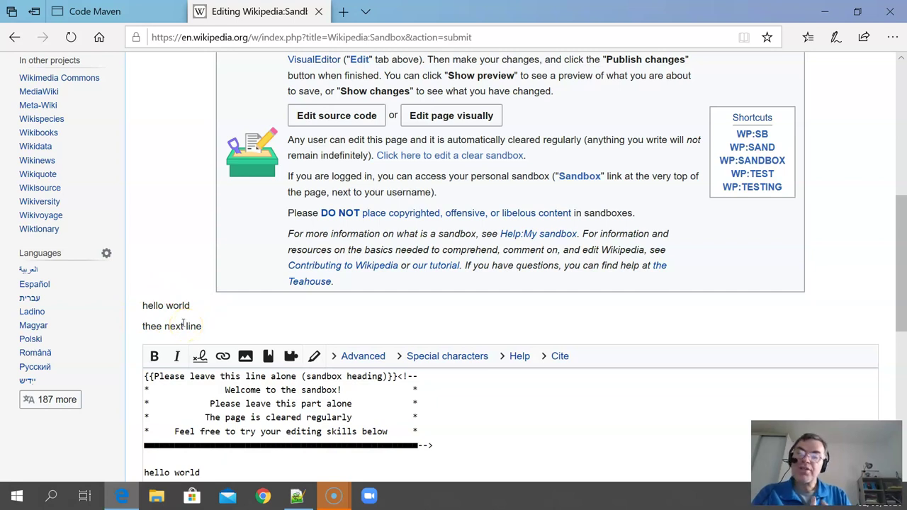
pyautogui.scroll(-2, 191, 261)
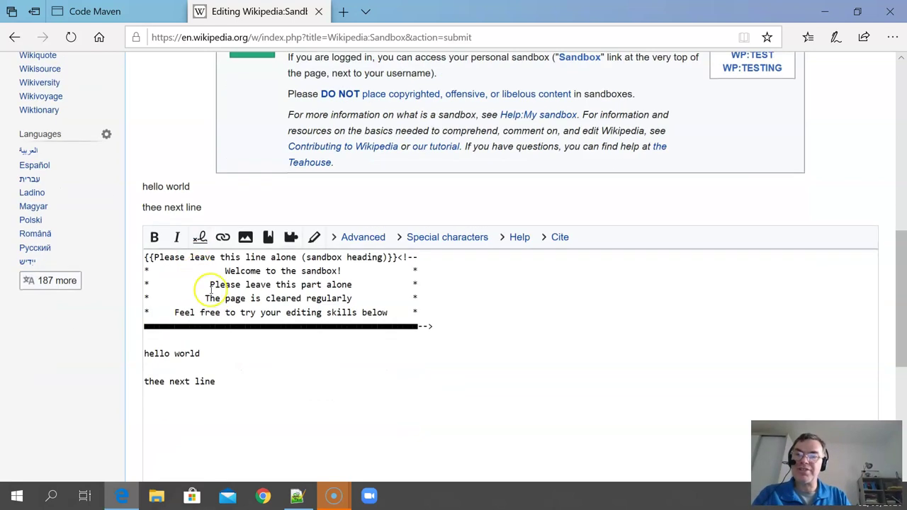
pyautogui.scroll(-5, 212, 305)
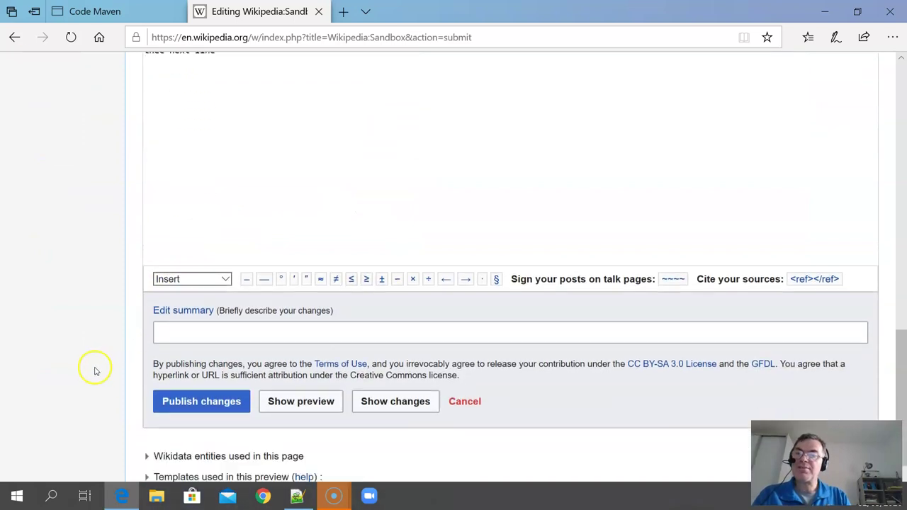
pyautogui.scroll(-1, 95, 370)
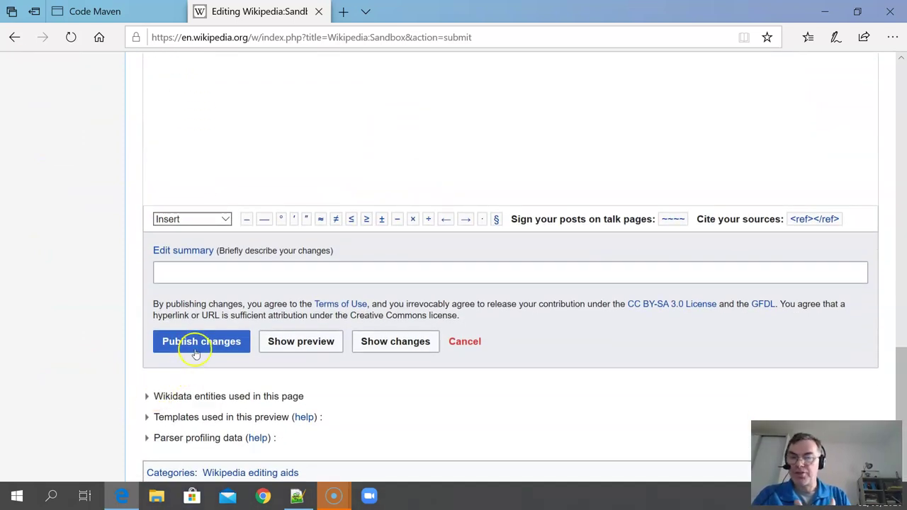
pyautogui.click(200, 345)
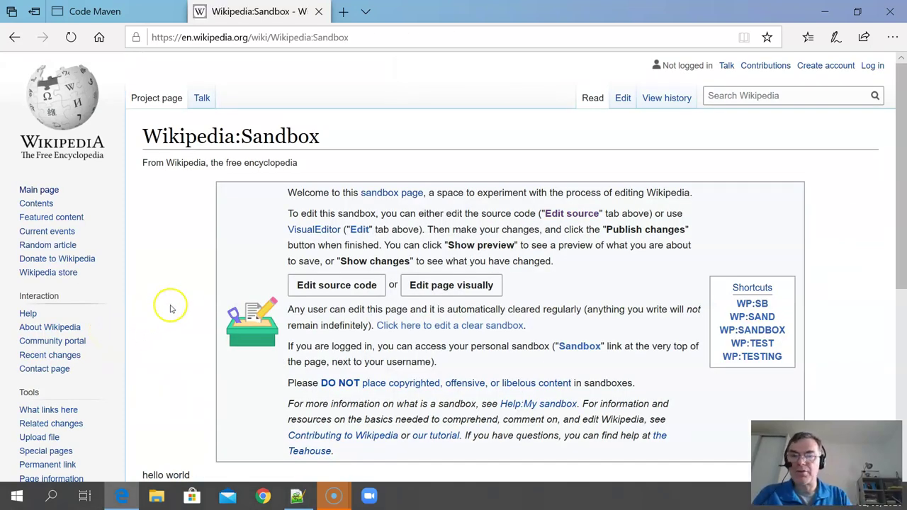
pyautogui.scroll(-2, 178, 300)
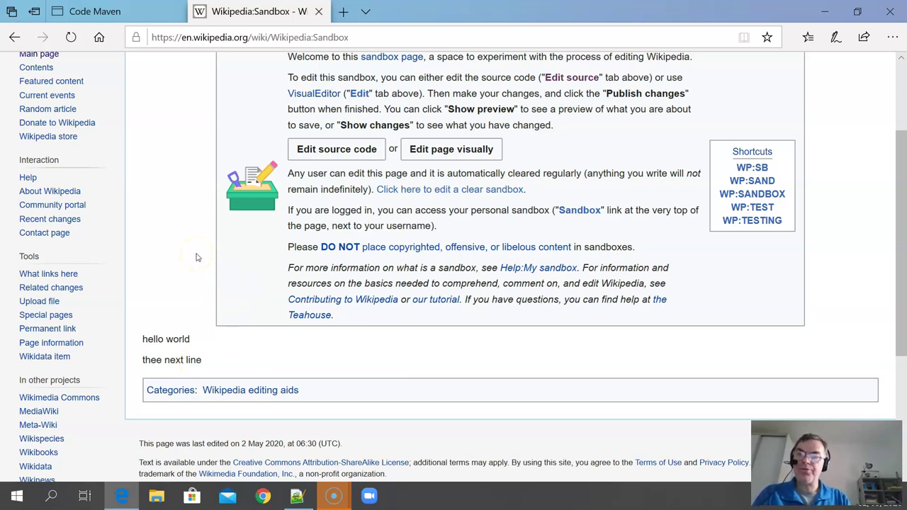
pyautogui.scroll(2, 195, 258)
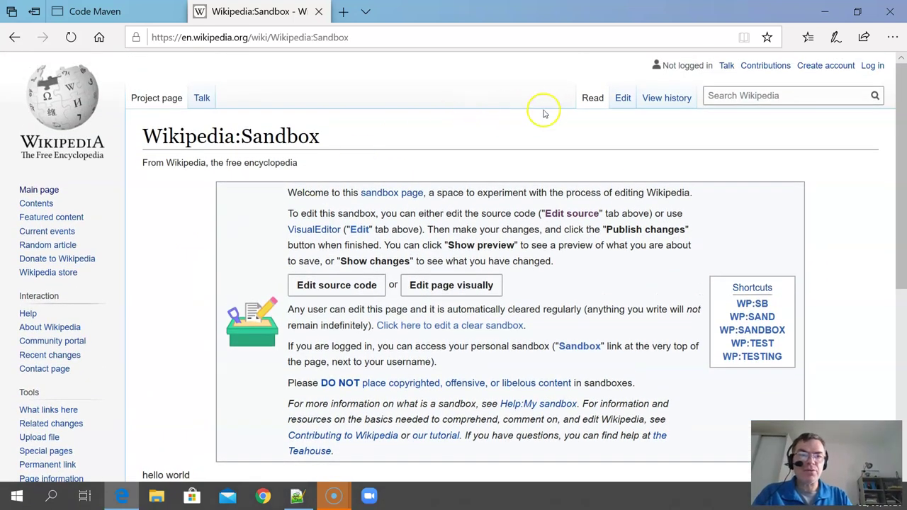
# - Open the Sandbox revision history and compare the 05:00 and 06:28 revisions
pyautogui.click(677, 112)
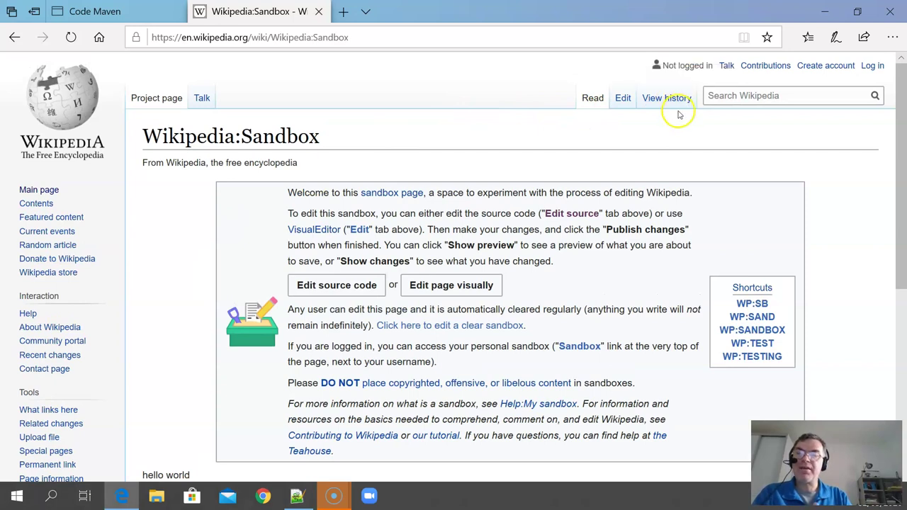
pyautogui.click(666, 97)
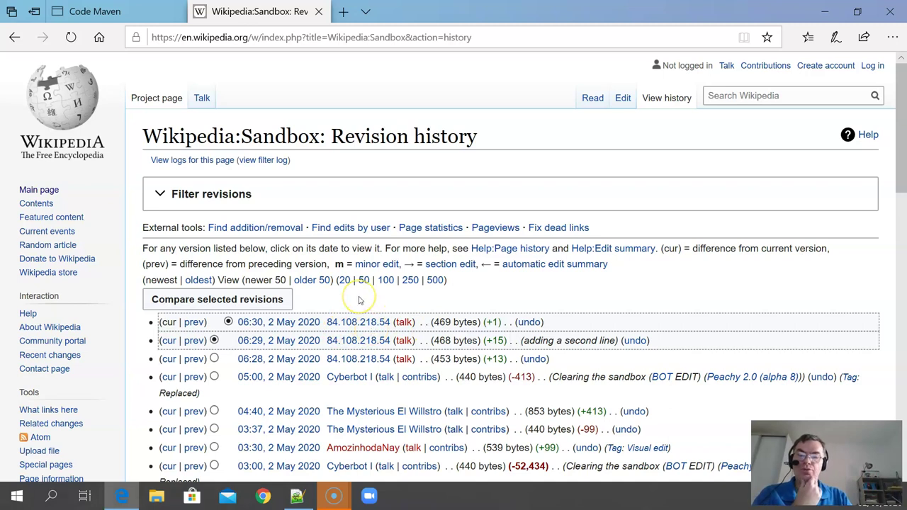
pyautogui.scroll(-2, 360, 282)
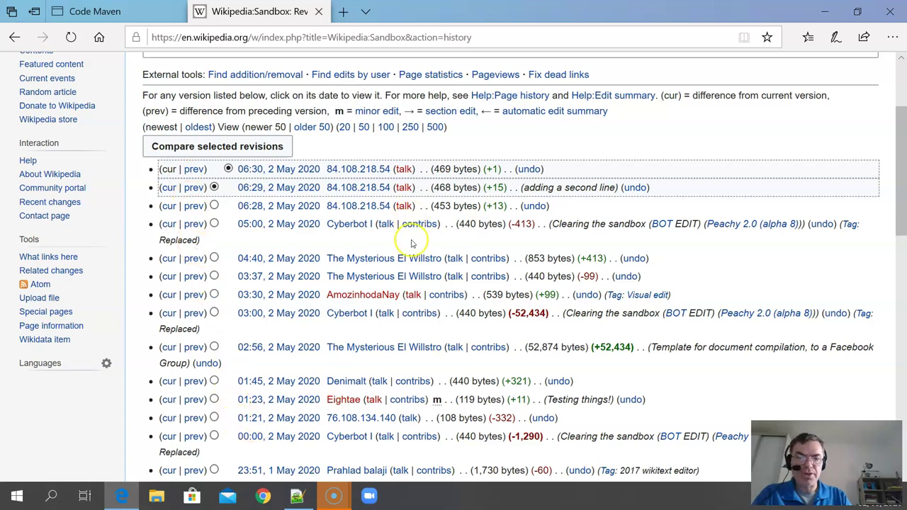
pyautogui.scroll(-3, 416, 297)
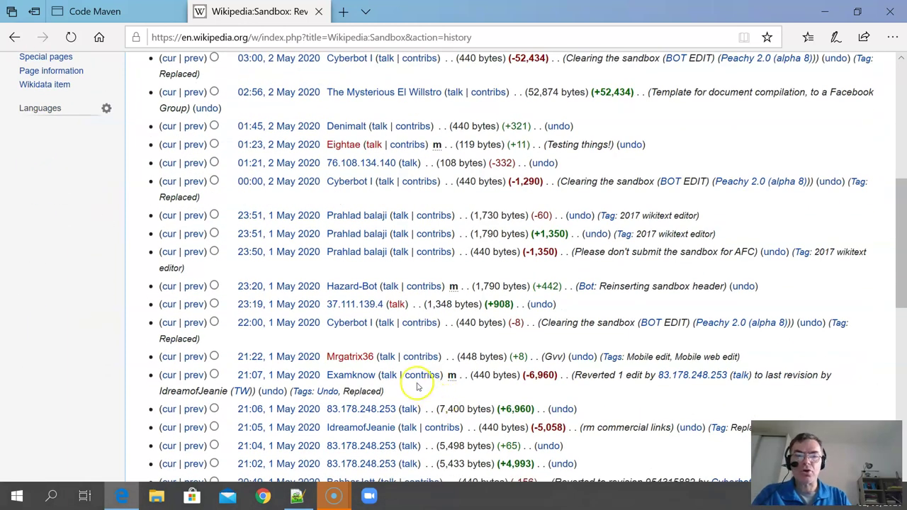
pyautogui.scroll(5, 416, 386)
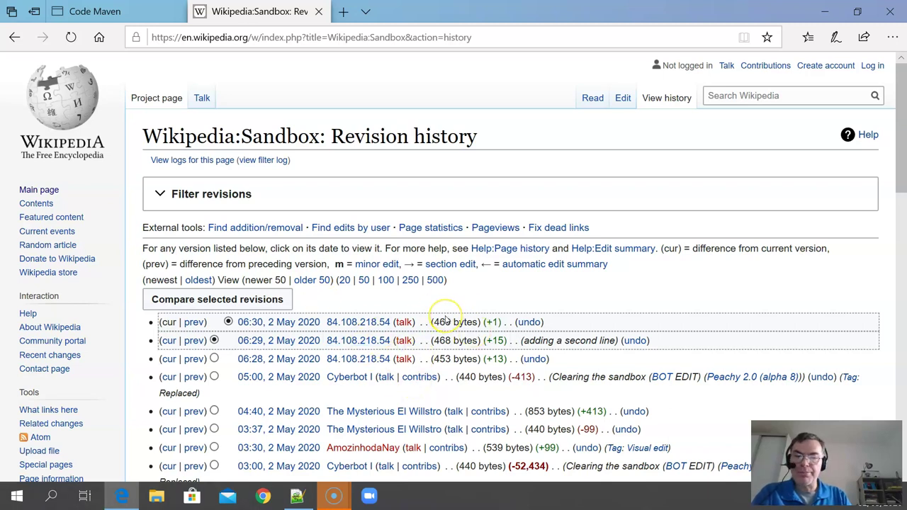
pyautogui.click(214, 359)
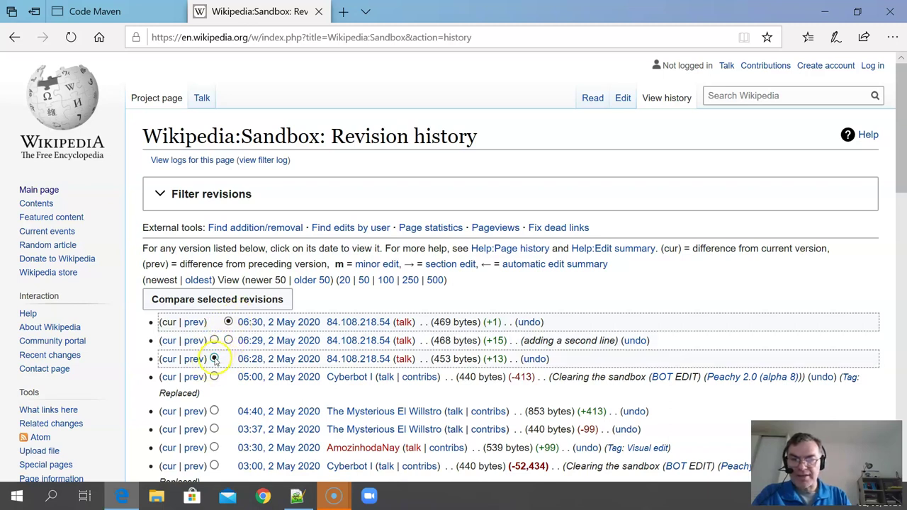
pyautogui.click(214, 377)
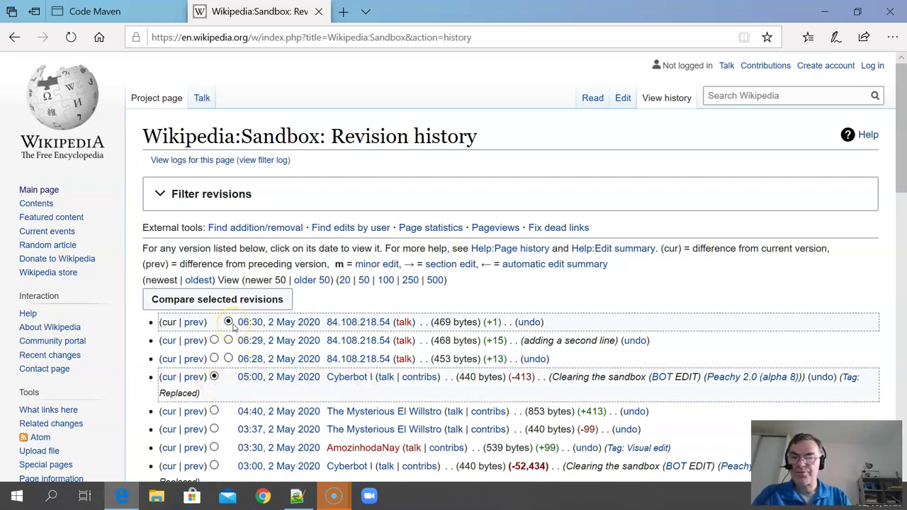
pyautogui.click(233, 299)
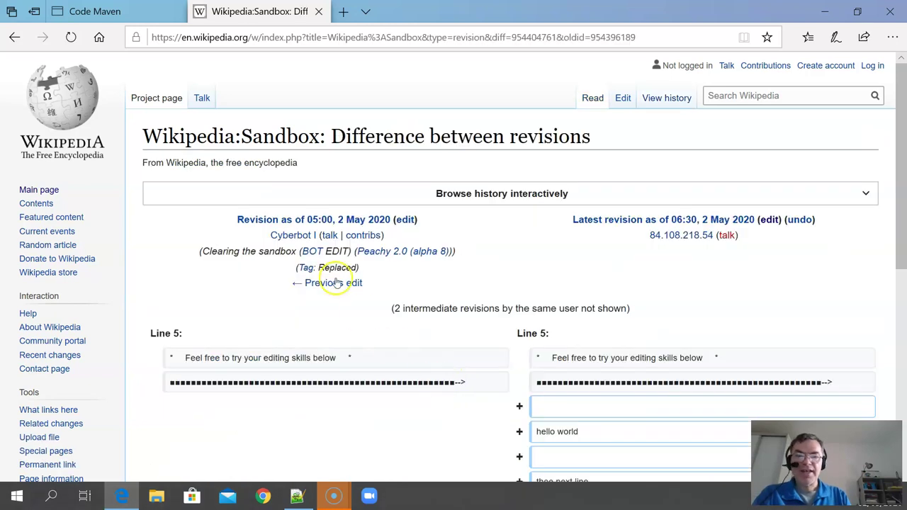
# - Scroll through the diff between the 05:00 and 06:30 Sandbox revisions
pyautogui.scroll(-2, 318, 280)
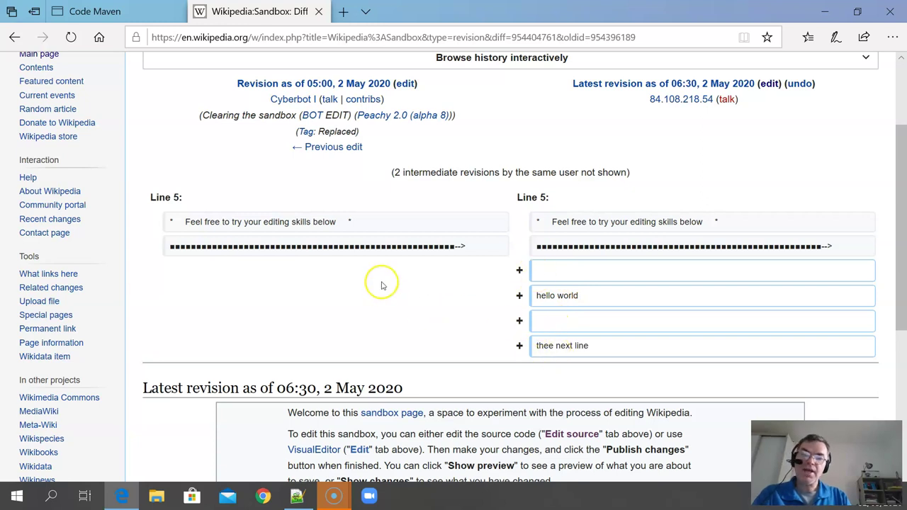
pyautogui.scroll(-1, 381, 283)
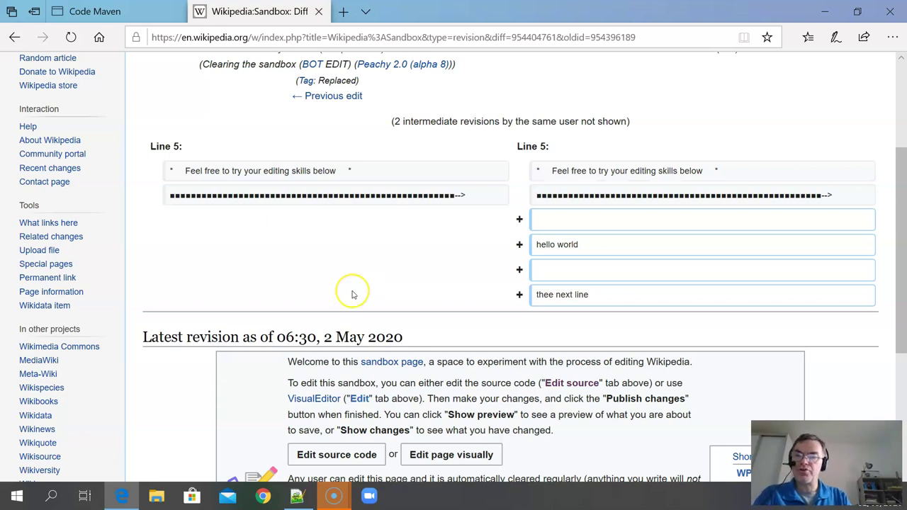
pyautogui.scroll(3, 351, 292)
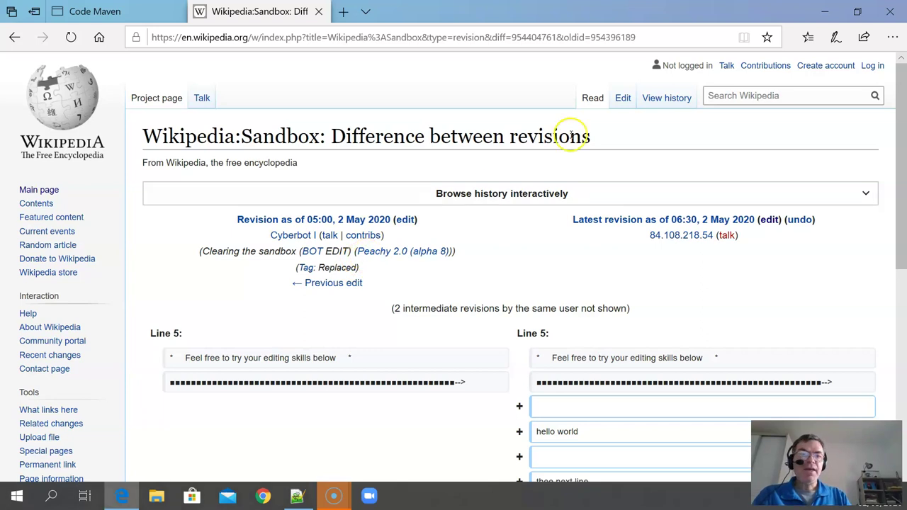
# - Return to the Sandbox page and open its source for editing
pyautogui.click(592, 100)
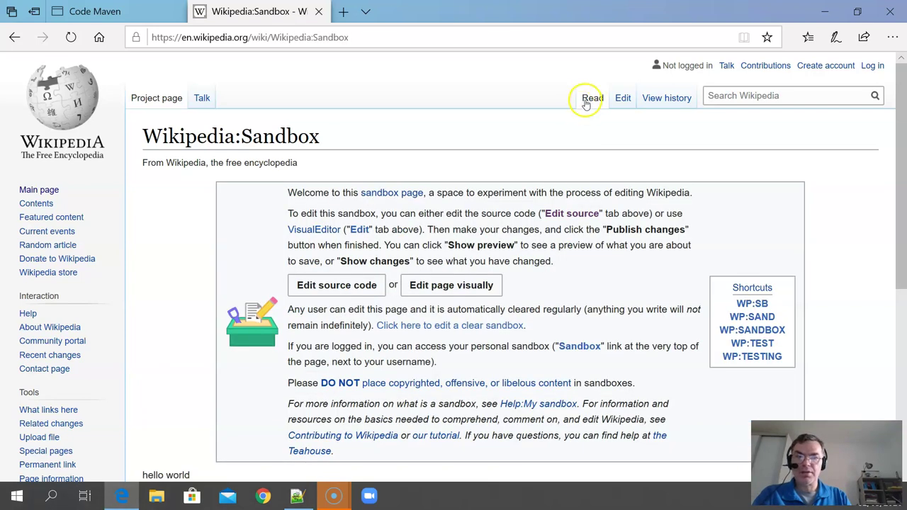
pyautogui.scroll(-3, 425, 244)
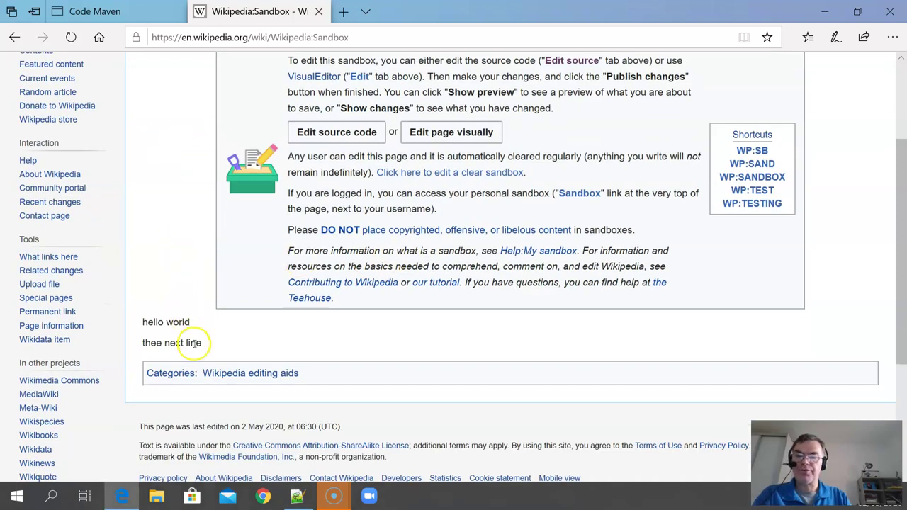
pyautogui.click(196, 335)
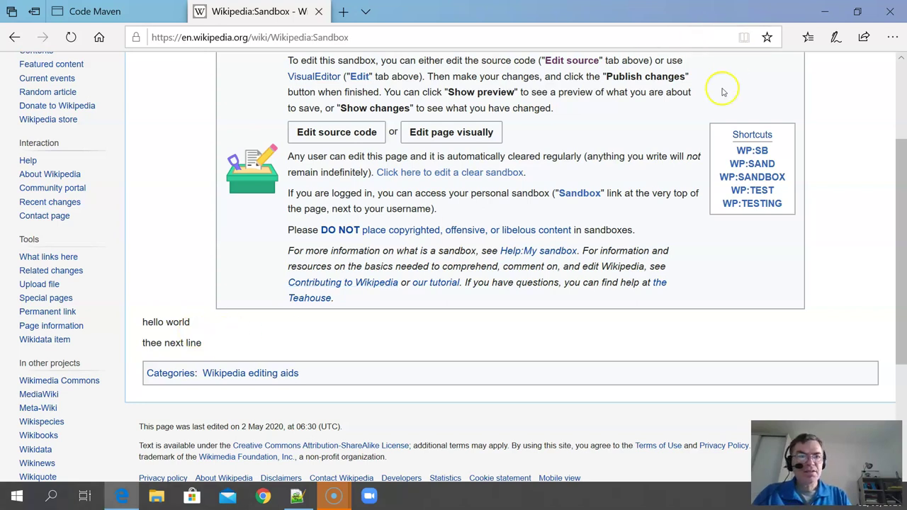
pyautogui.scroll(3, 680, 127)
pyautogui.click(625, 99)
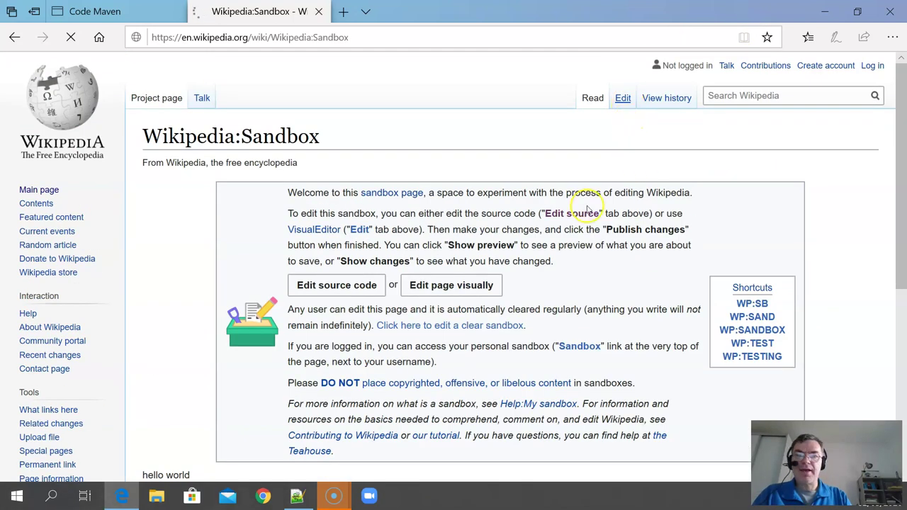
# - Add a wiki link to the person's article on a new line below 'thee next line' and publish
pyautogui.scroll(-3, 504, 192)
pyautogui.click(263, 363)
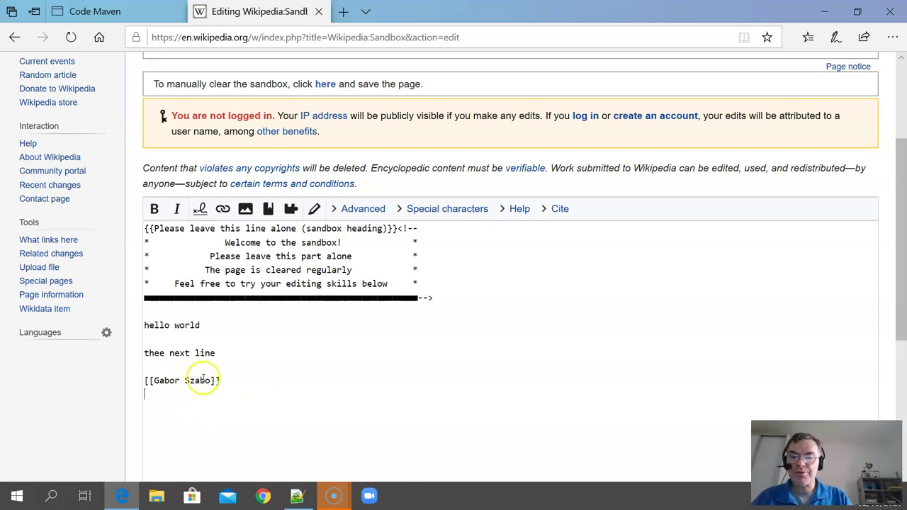
pyautogui.moveTo(210, 380); pyautogui.dragTo(153, 380)
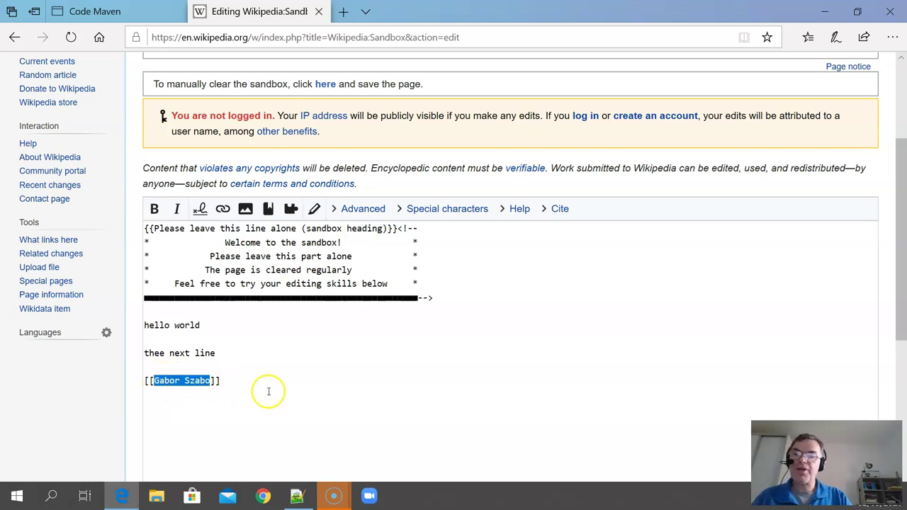
pyautogui.scroll(-1, 361, 389)
pyautogui.scroll(-1, 343, 369)
pyautogui.scroll(-2, 329, 355)
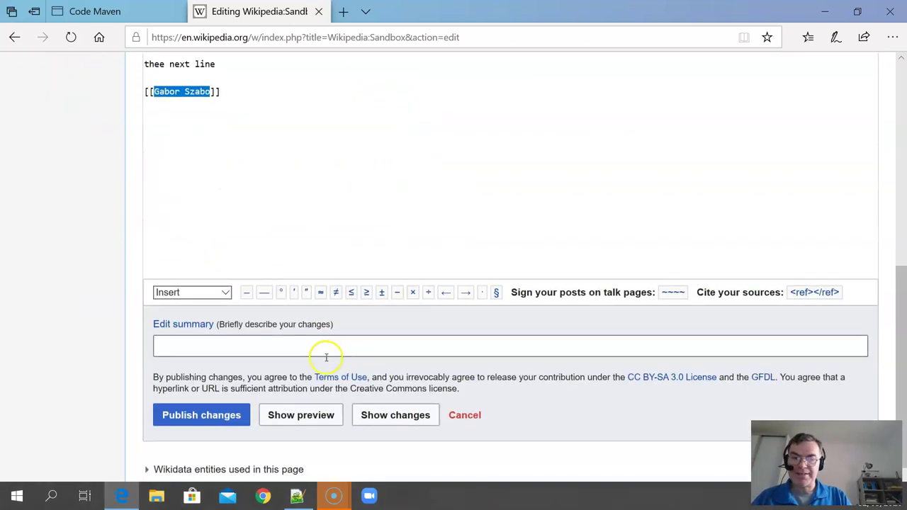
pyautogui.click(178, 413)
pyautogui.scroll(-4, 404, 324)
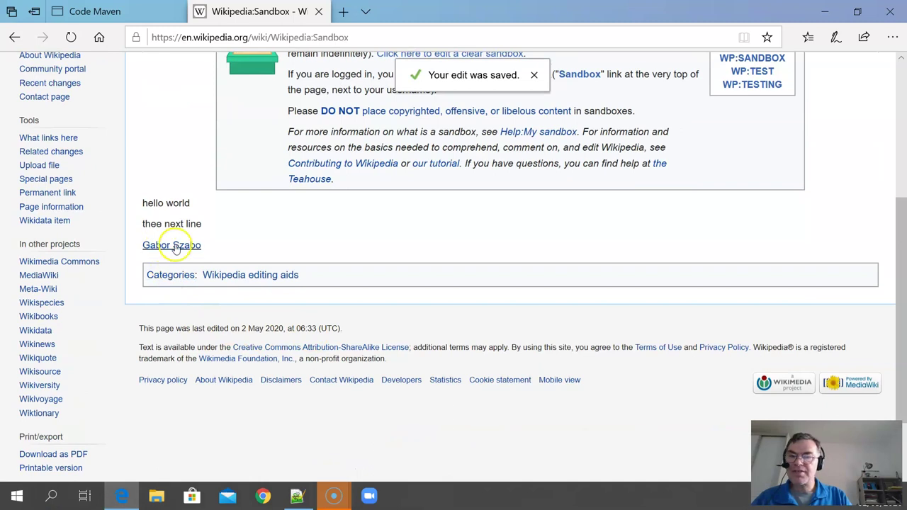
# - Open the Gabor Szabo link's article in a new browser tab and switch to it
pyautogui.moveTo(170, 249)
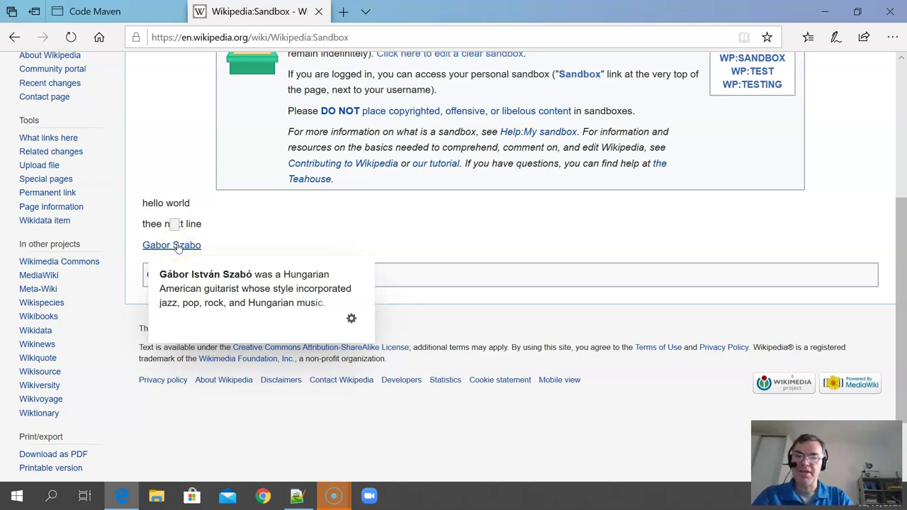
pyautogui.rightClick(177, 247)
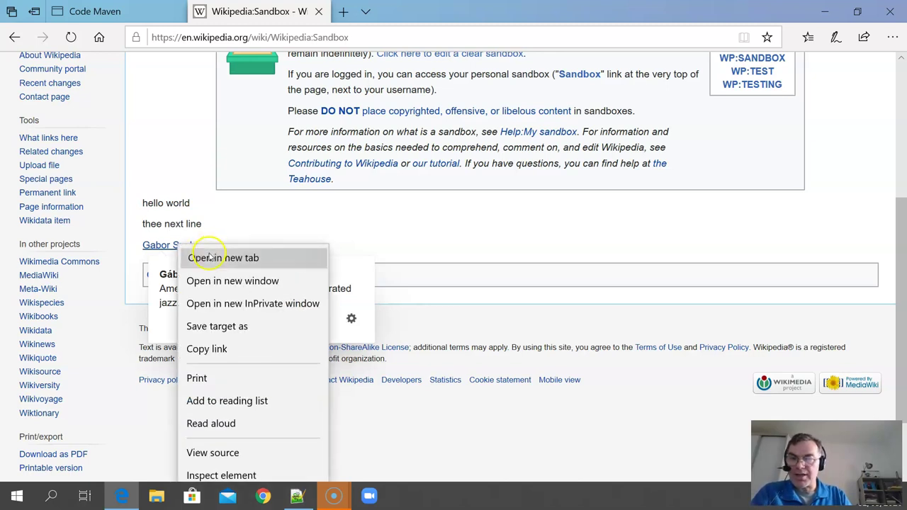
pyautogui.click(210, 257)
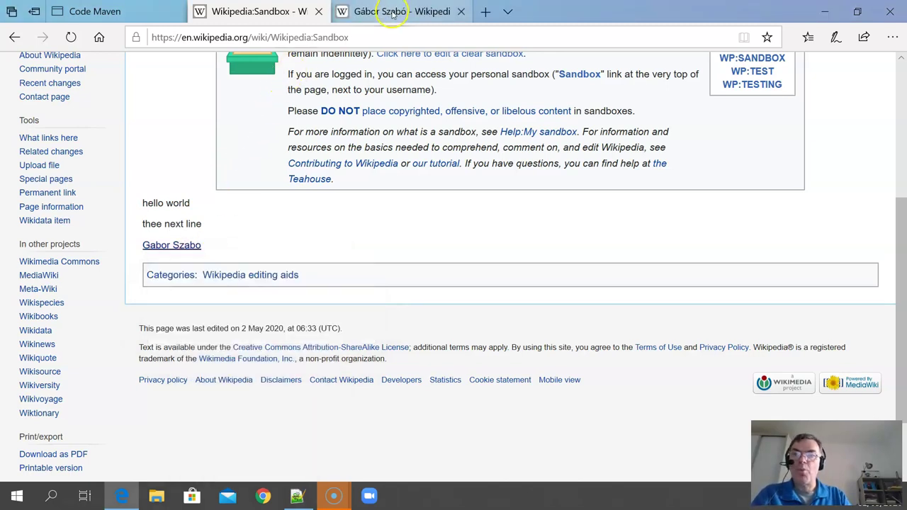
pyautogui.click(394, 13)
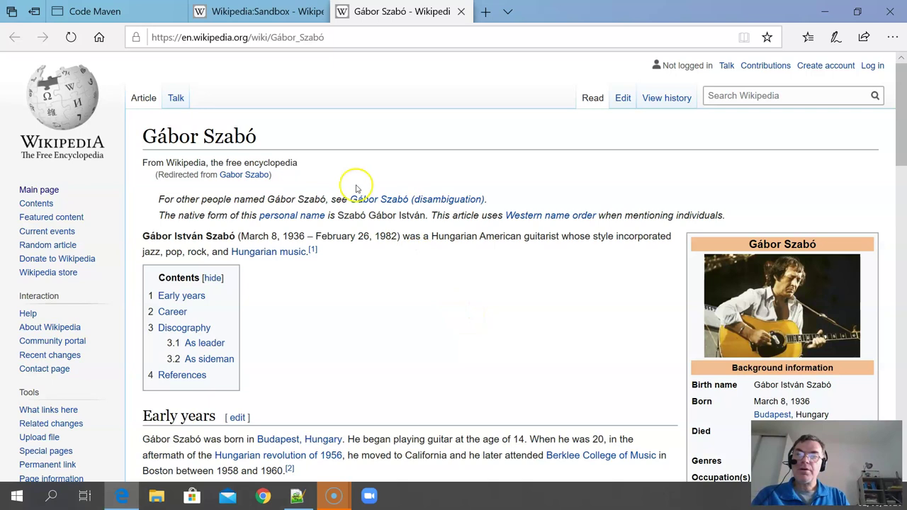
# - Scroll through the Gábor Szabó article's introduction, Early years and Career sections
pyautogui.click(272, 12)
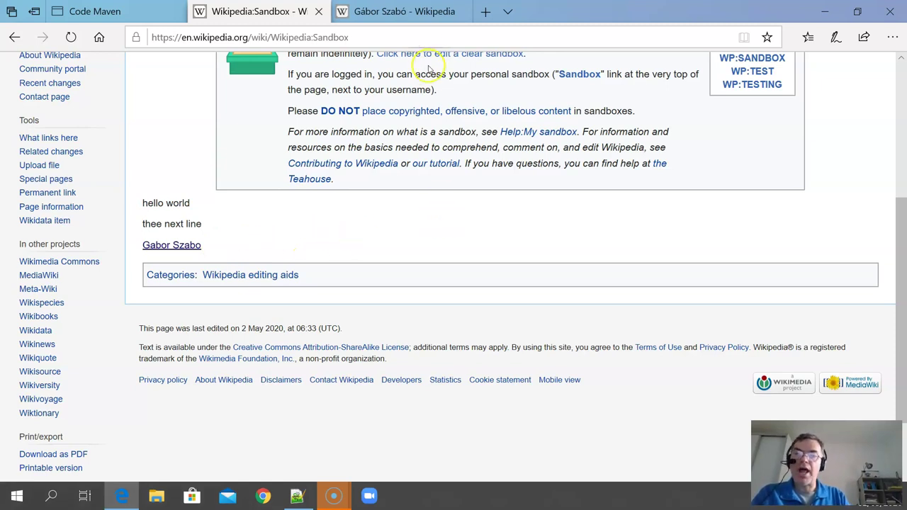
pyautogui.click(399, 11)
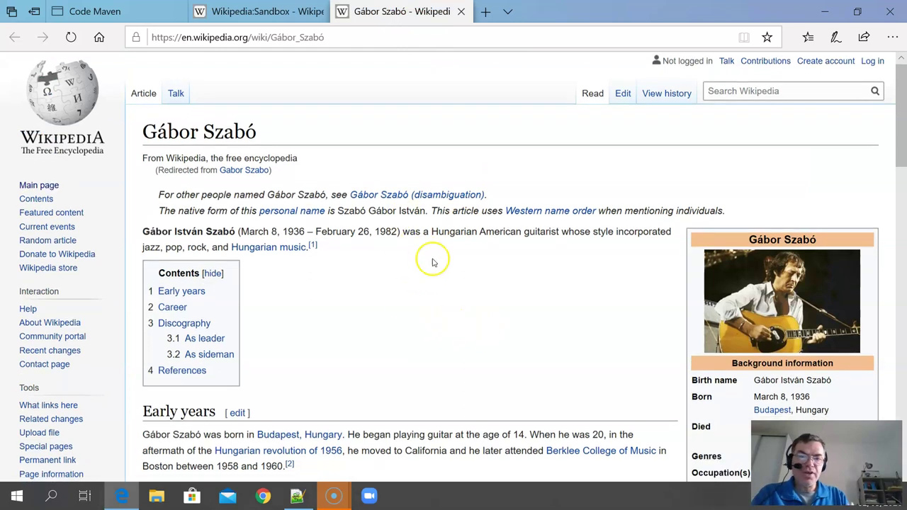
pyautogui.scroll(-5, 439, 284)
pyautogui.scroll(-2, 471, 319)
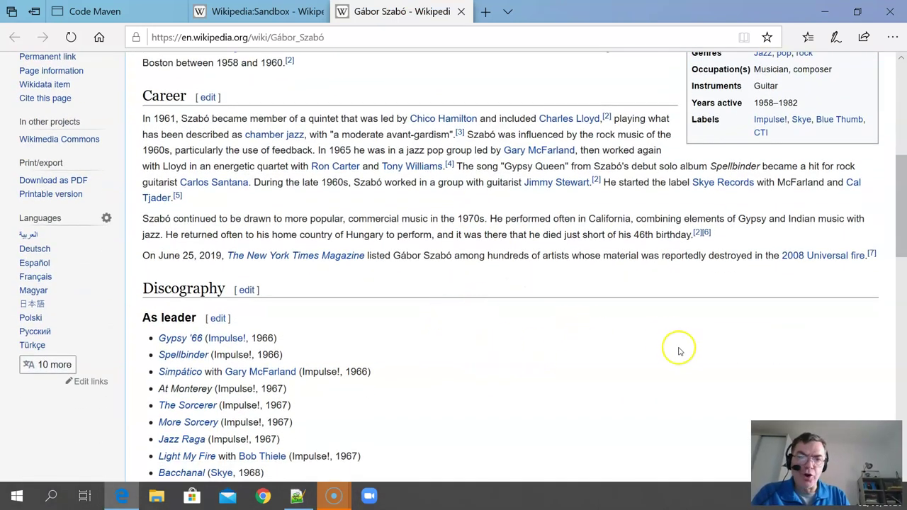
pyautogui.scroll(1, 560, 319)
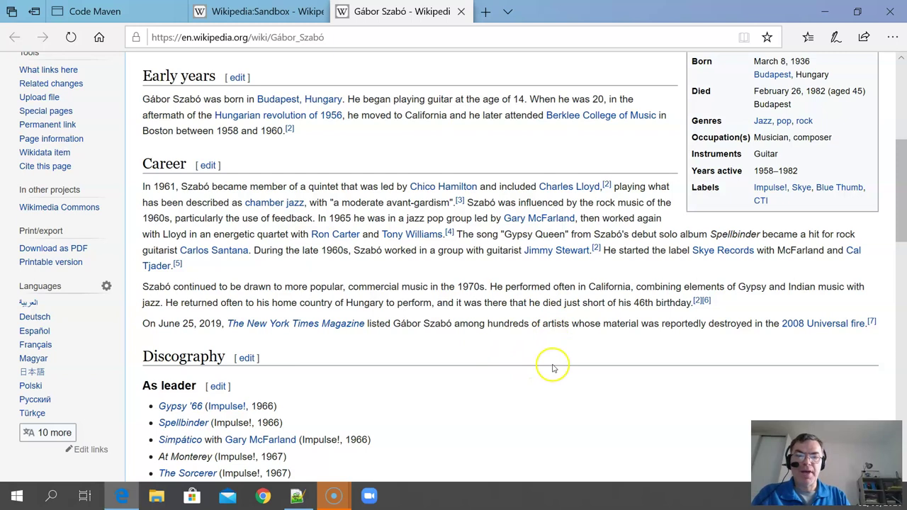
pyautogui.scroll(-1, 553, 368)
pyautogui.scroll(1, 567, 381)
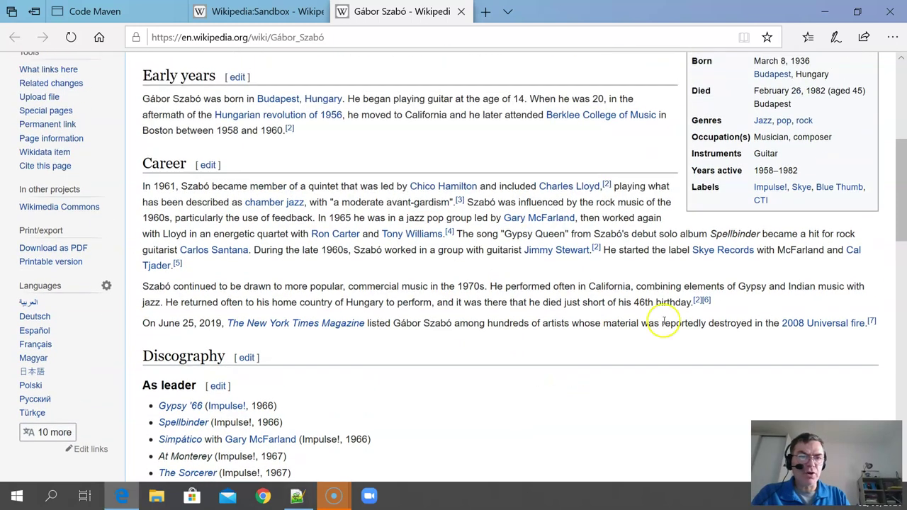
pyautogui.scroll(1, 431, 358)
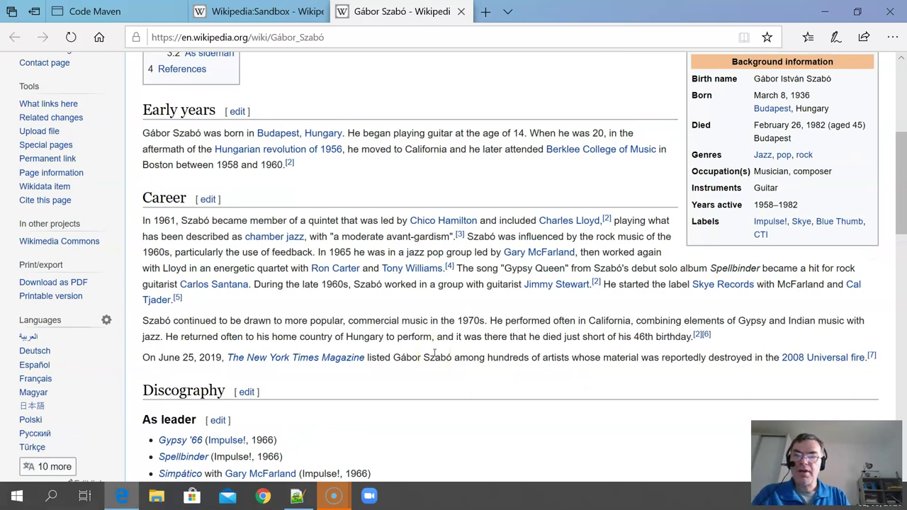
pyautogui.scroll(4, 357, 188)
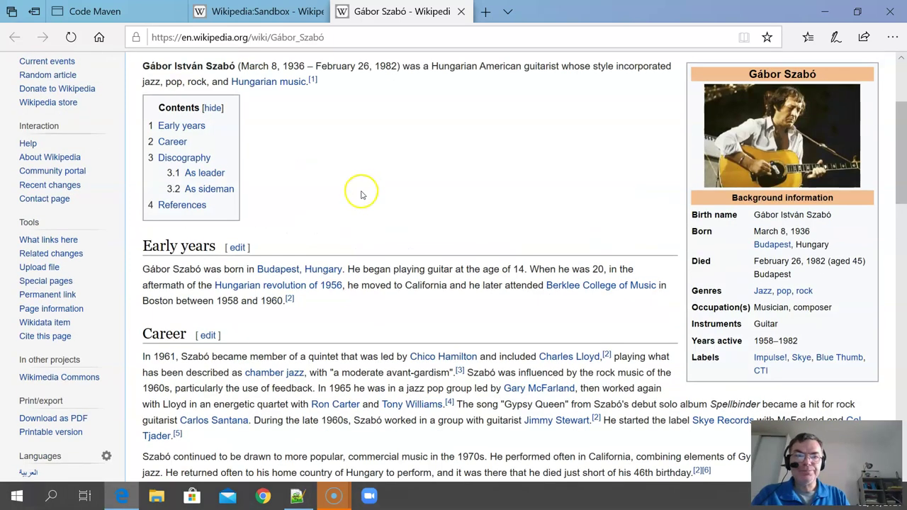
pyautogui.scroll(-2, 365, 213)
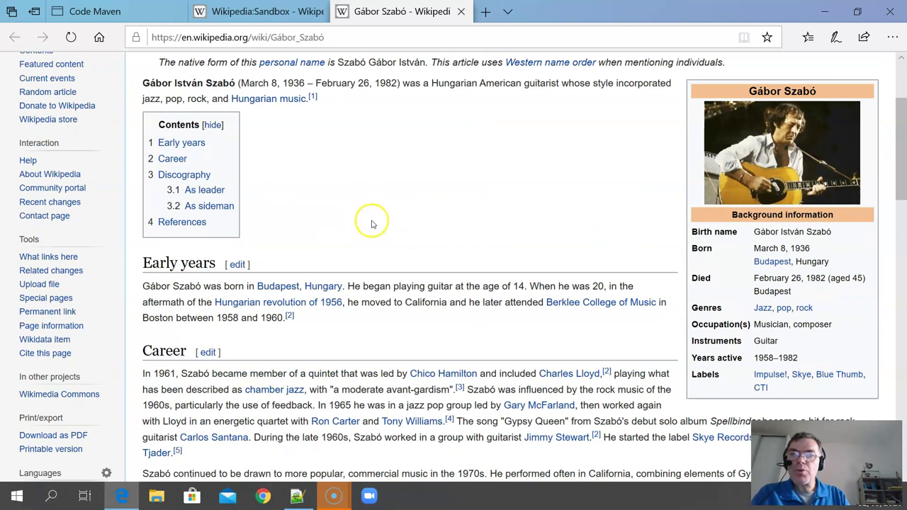
pyautogui.click(244, 265)
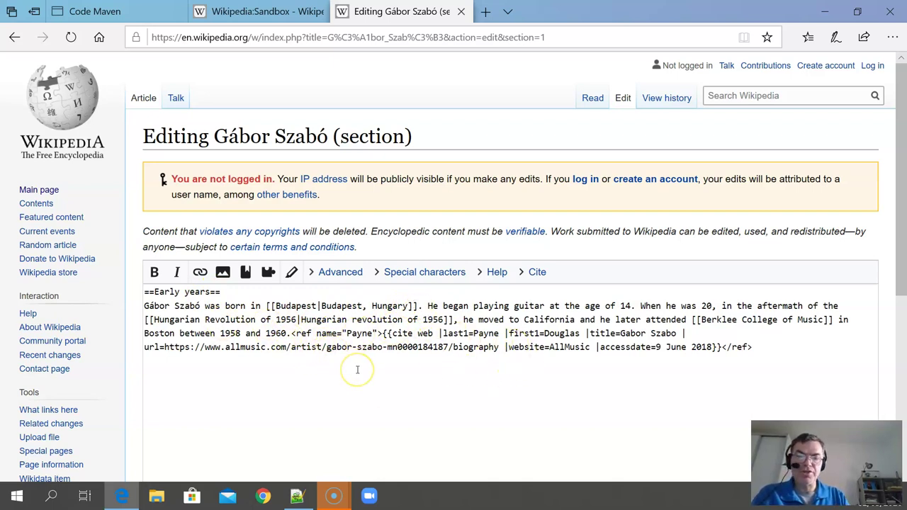
pyautogui.scroll(-2, 360, 358)
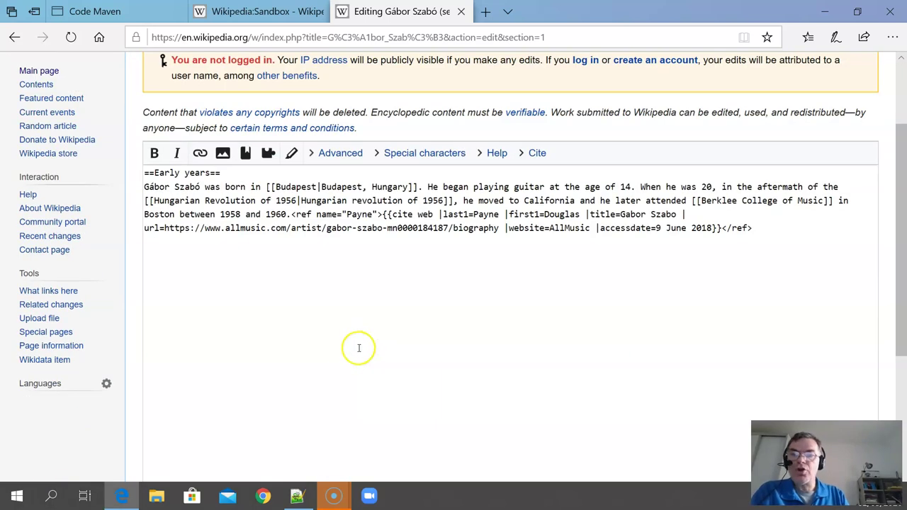
pyautogui.scroll(-2, 361, 319)
pyautogui.scroll(-3, 213, 271)
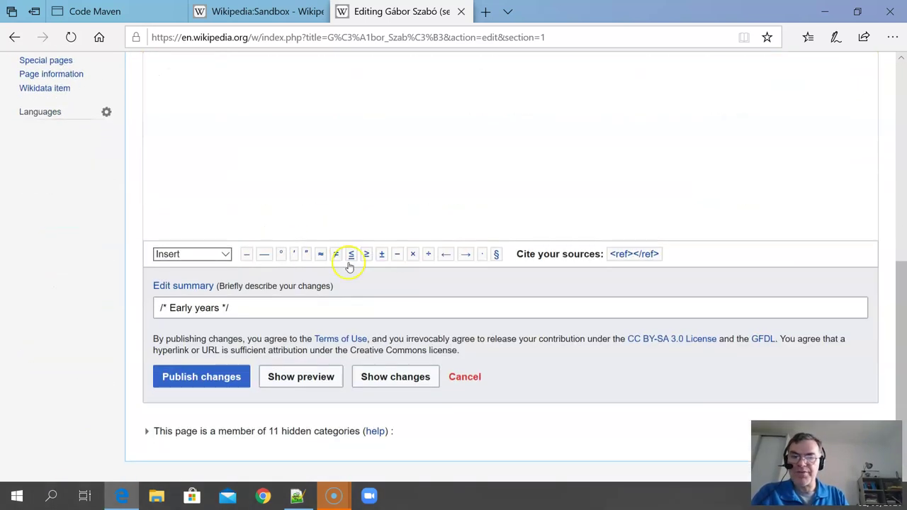
pyautogui.click(471, 379)
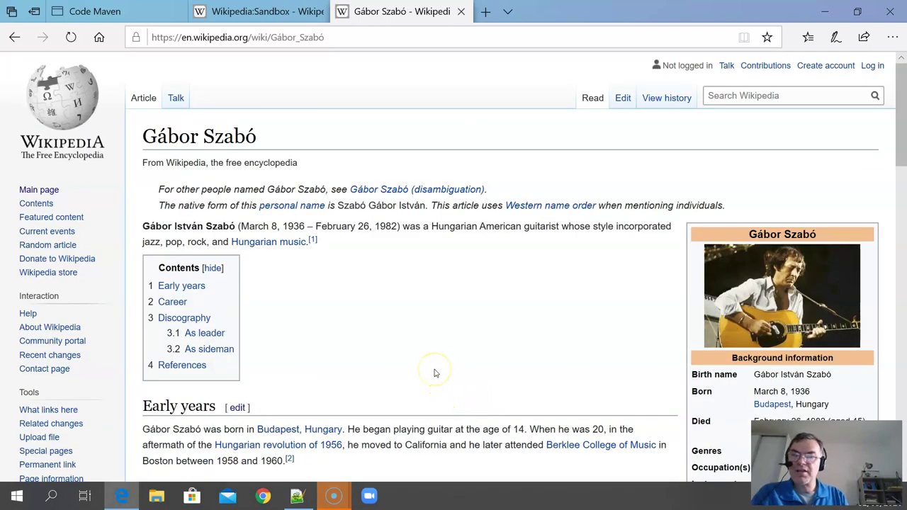
pyautogui.scroll(-1, 399, 319)
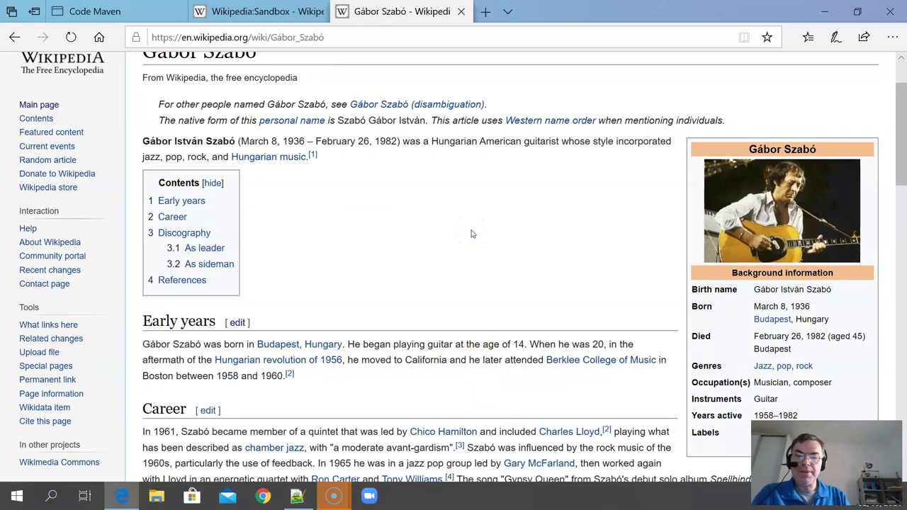
pyautogui.scroll(-1, 473, 234)
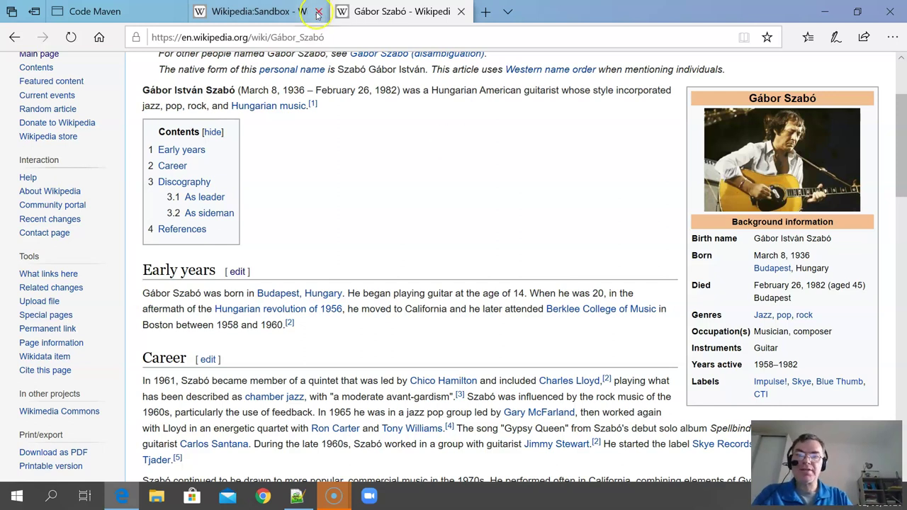
# - Return to the Sandbox tab, open its source editor, and select the [[Gabor Szabo]] markup
pyautogui.click(273, 13)
pyautogui.scroll(4, 324, 202)
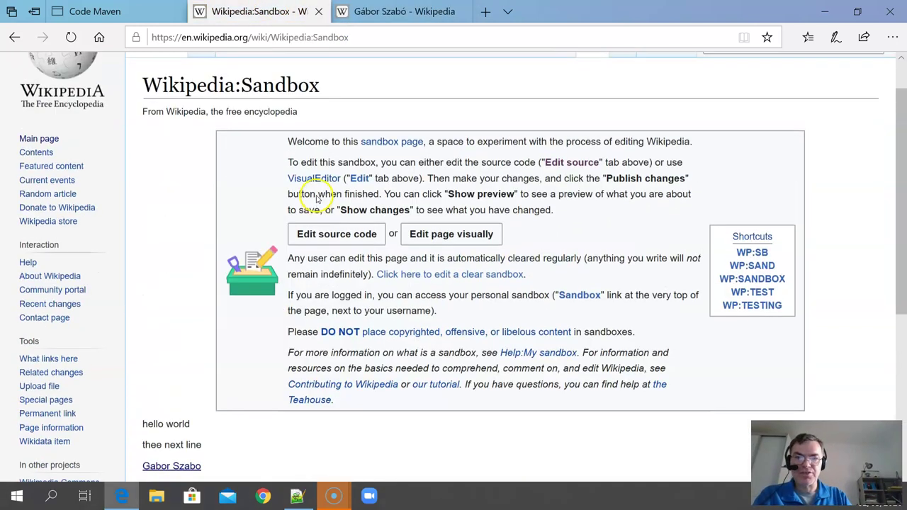
pyautogui.click(623, 99)
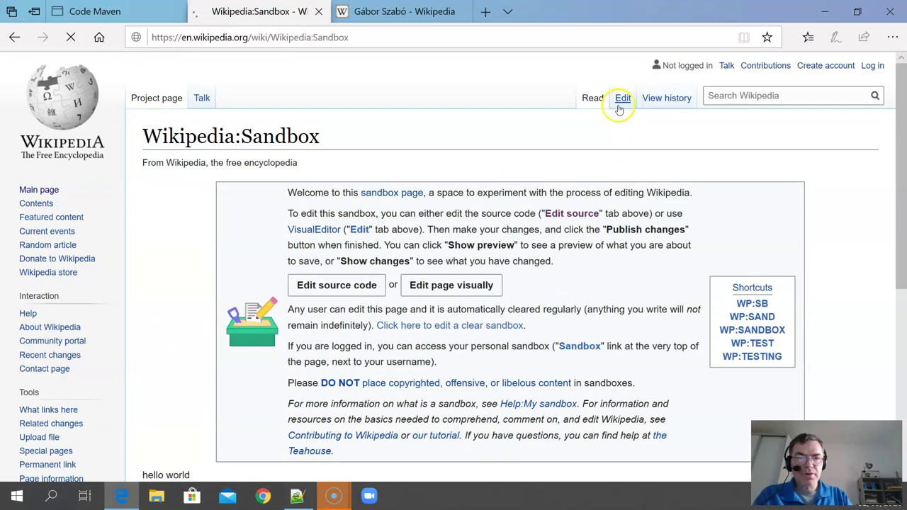
pyautogui.scroll(-2, 425, 323)
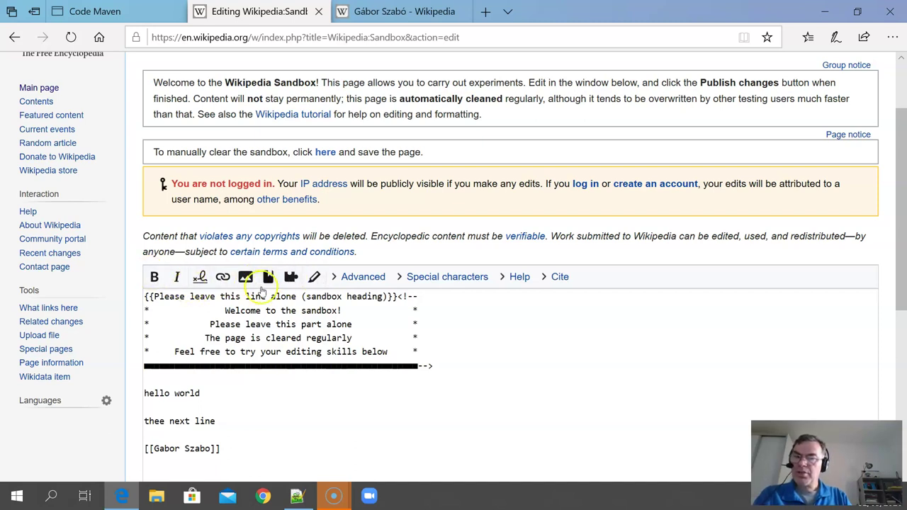
pyautogui.moveTo(221, 449); pyautogui.dragTo(143, 452)
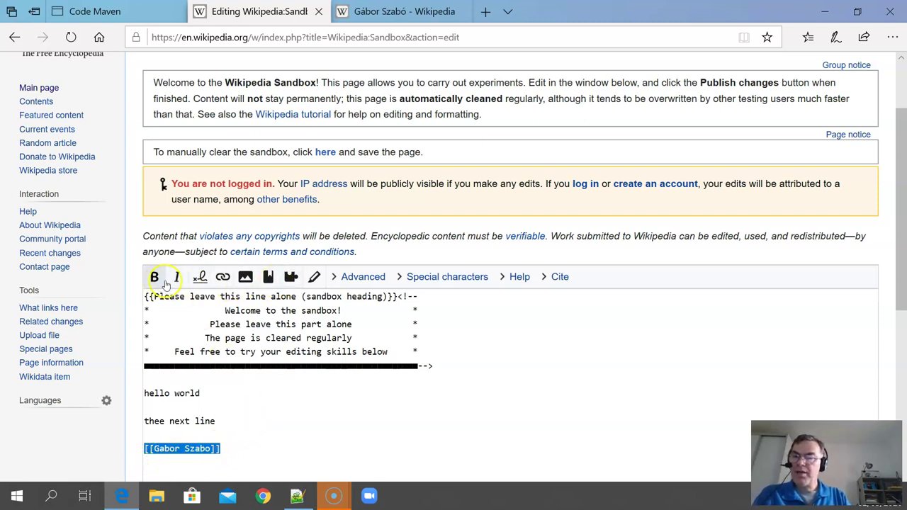
# - Make the word 'next' bold in the line 'thee next line'
pyautogui.click(177, 423)
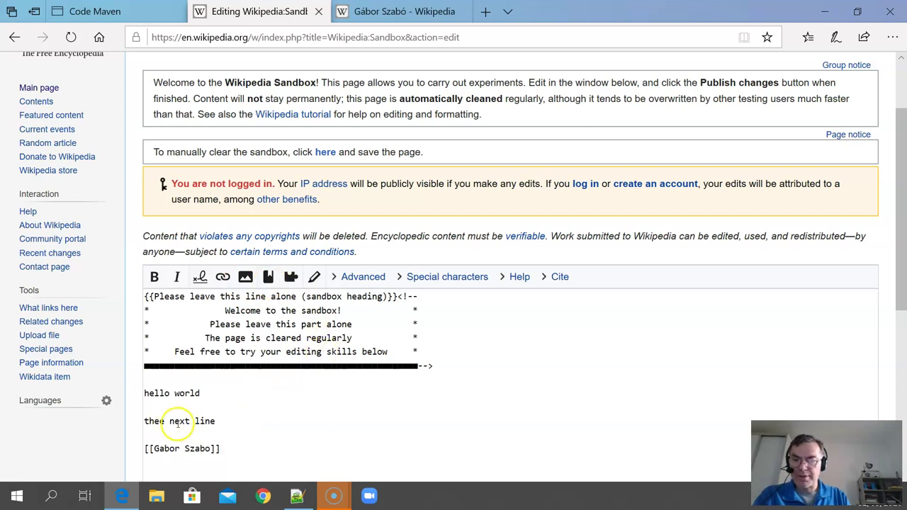
pyautogui.doubleClick(177, 421)
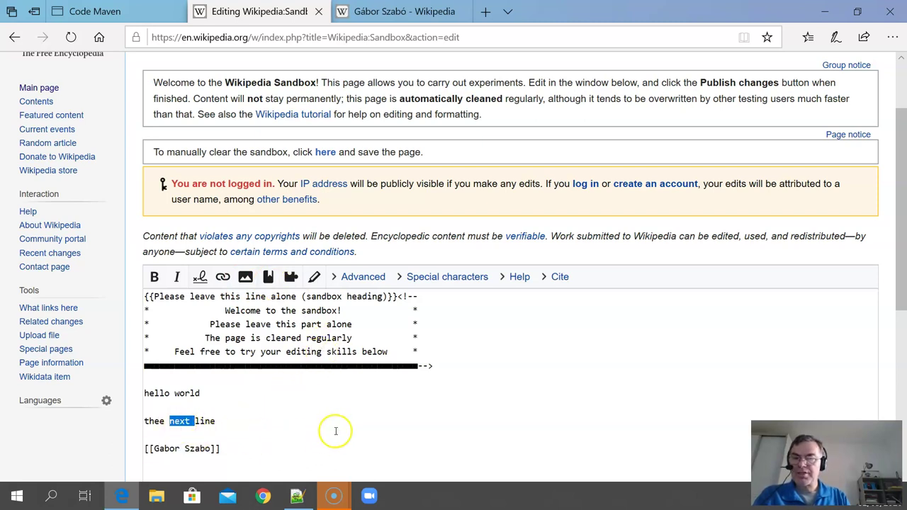
pyautogui.click(154, 277)
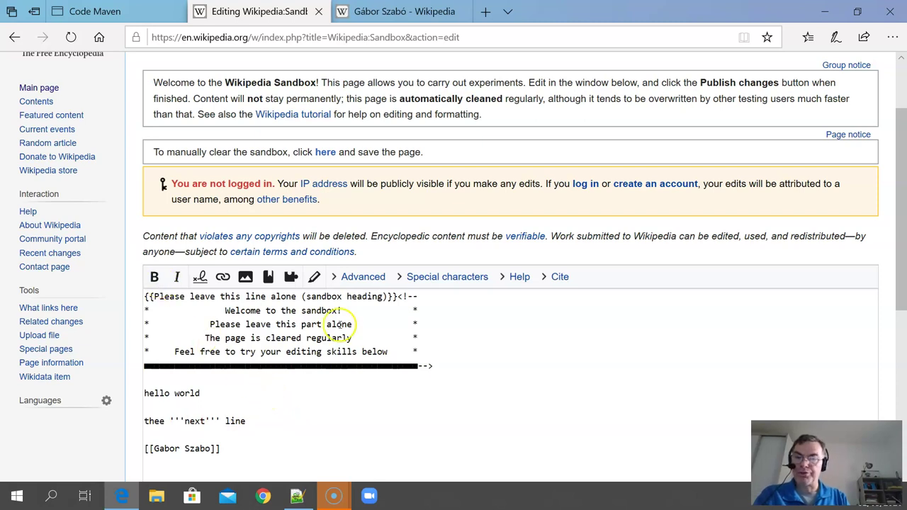
# - Publish the Sandbox edit after briefly viewing the advanced heading options
pyautogui.scroll(-1, 451, 369)
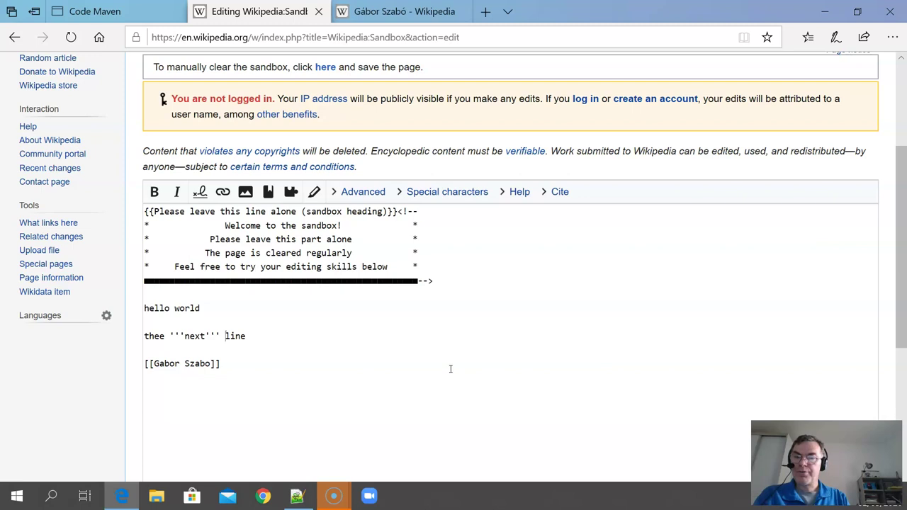
pyautogui.click(353, 192)
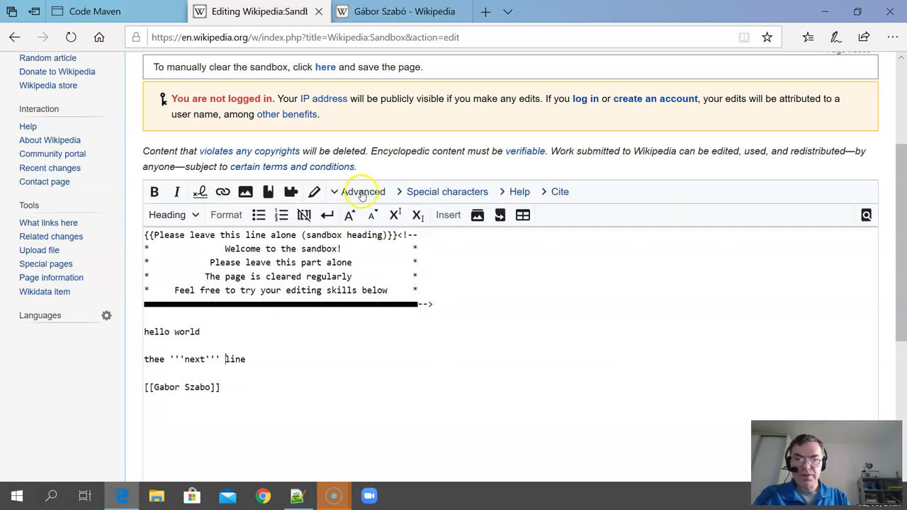
pyautogui.click(168, 216)
pyautogui.click(167, 217)
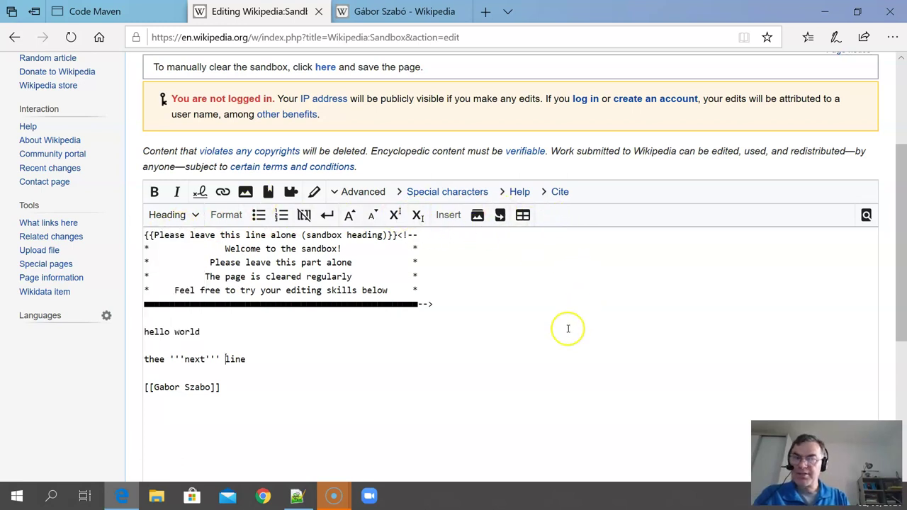
pyautogui.scroll(-2, 533, 313)
pyautogui.scroll(-3, 533, 312)
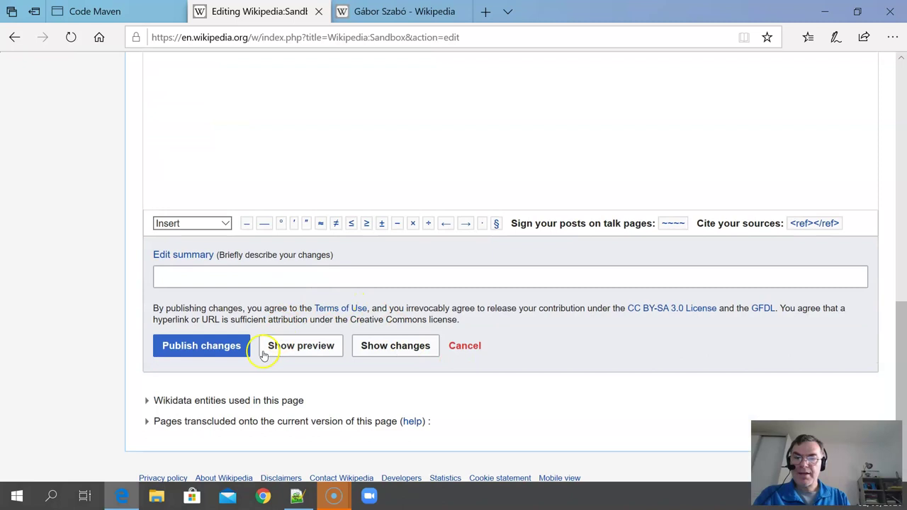
pyautogui.click(205, 352)
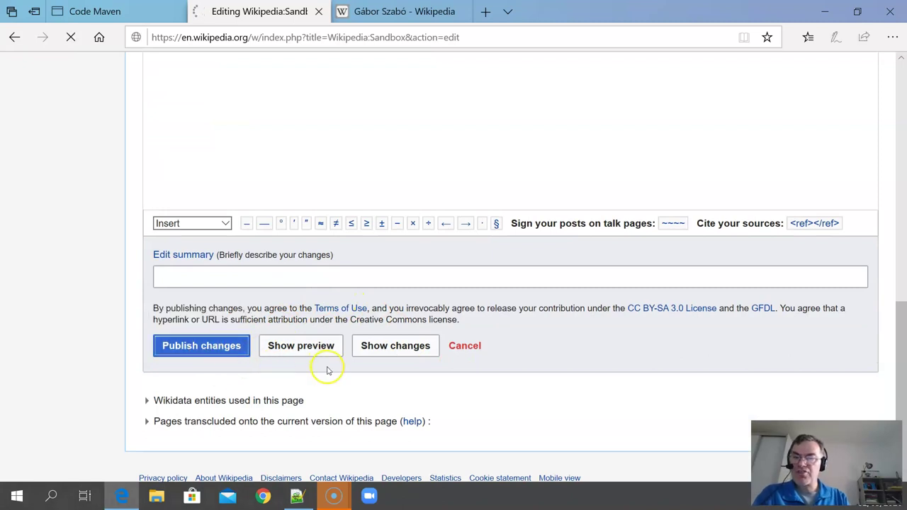
pyautogui.scroll(-2, 328, 366)
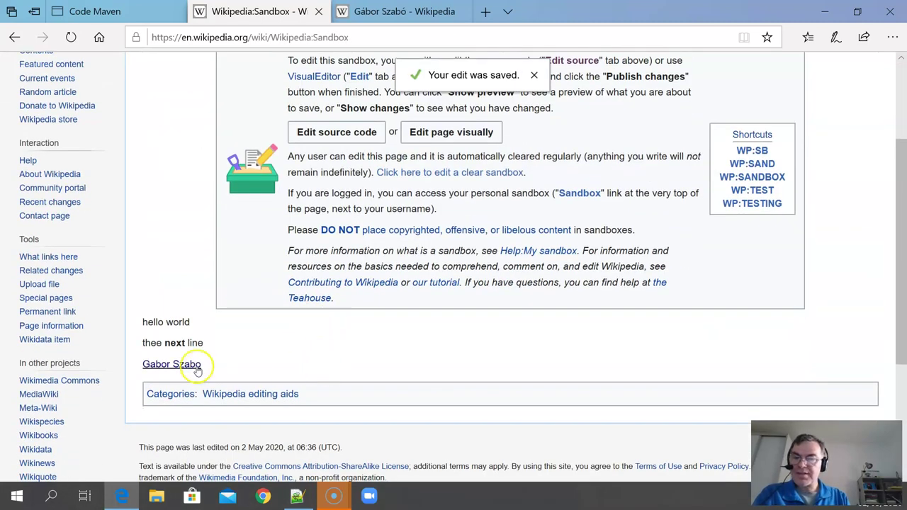